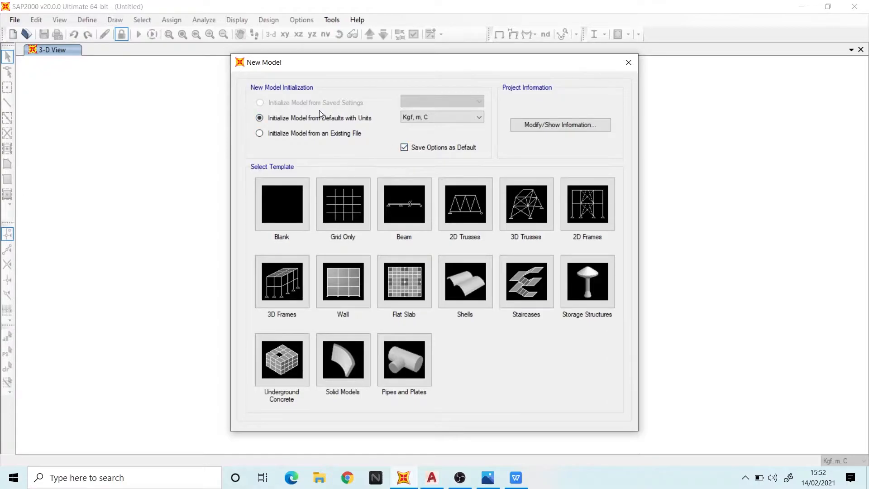
# Step: Set the new model's default units to KN, m, C and choose the Grid Only template
pyautogui.click(417, 119)
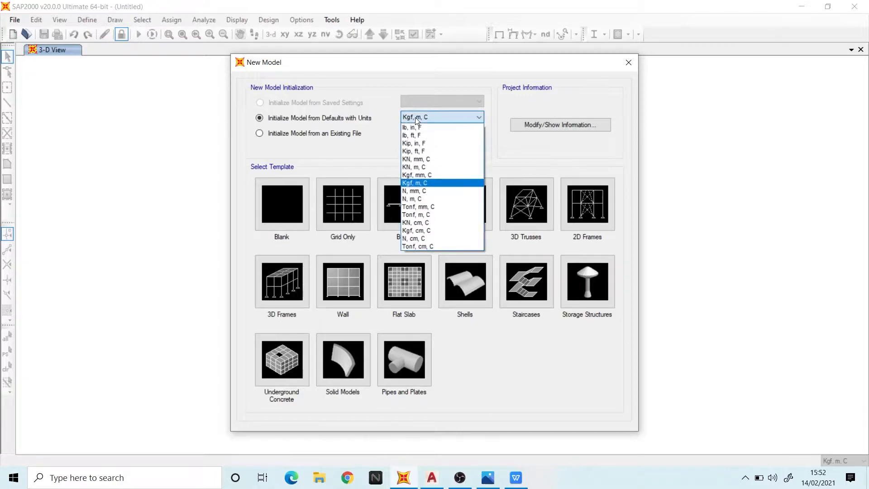
pyautogui.click(435, 169)
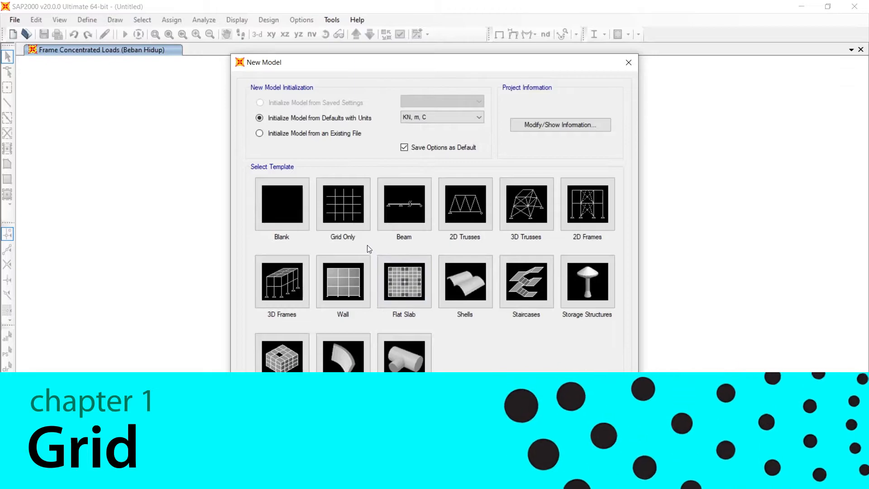
pyautogui.click(345, 220)
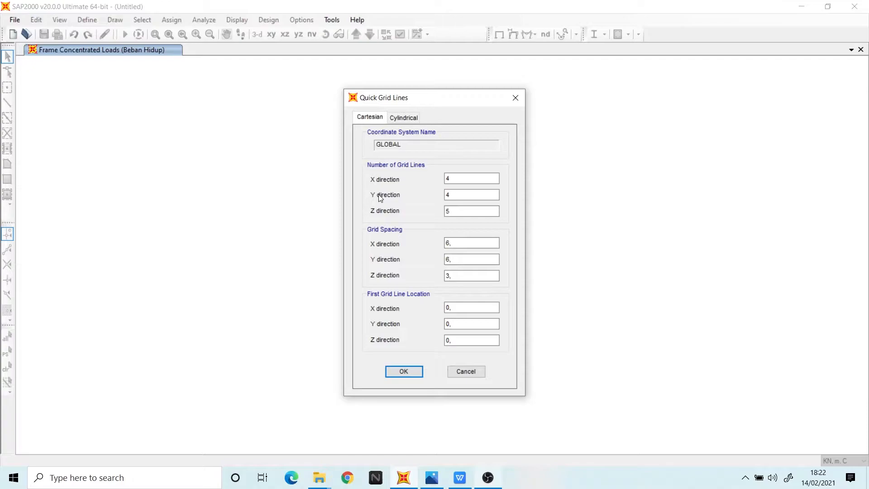
# Step: Set the number of grid lines to 2 in X, 1 in Y and 1 in Z
pyautogui.click(455, 196)
pyautogui.press('BackSpace')
pyautogui.write('0')
pyautogui.press('BackSpace')
pyautogui.write('1')
pyautogui.click(473, 210)
pyautogui.press('BackSpace')
pyautogui.write('1')
pyautogui.click(459, 177)
pyautogui.press('BackSpace')
pyautogui.write('2')
# Step: Set the X grid spacing to 2 and create the grid
pyautogui.click(474, 240)
pyautogui.moveTo(469, 243); pyautogui.dragTo(414, 244)
pyautogui.press('BackSpace')
pyautogui.write('2')
pyautogui.click(462, 259)
pyautogui.click(467, 276)
pyautogui.click(455, 308)
pyautogui.click(457, 323)
pyautogui.click(456, 340)
pyautogui.click(403, 371)
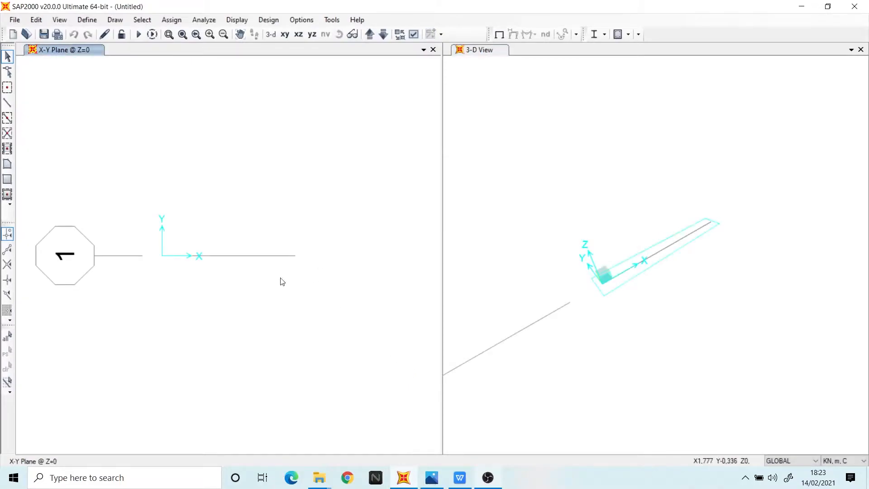
pyautogui.click(689, 333)
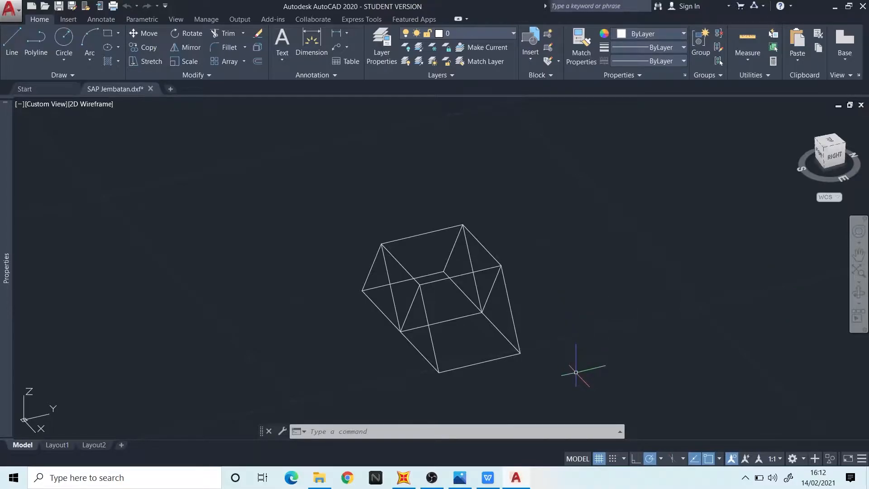
# Step: Examine the 3D bridge frame in the AutoCAD drawing SAP Jembatan.dxf from several directions
pyautogui.click(576, 372)
pyautogui.click(262, 164)
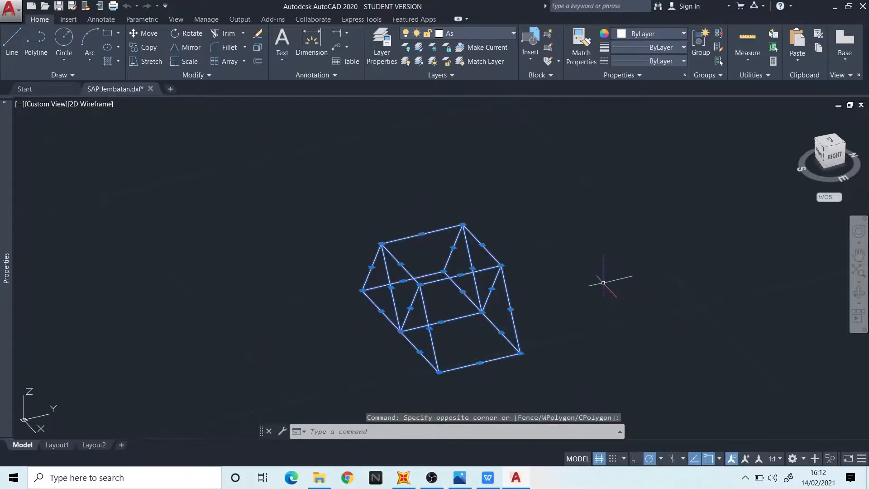
pyautogui.press('Escape')
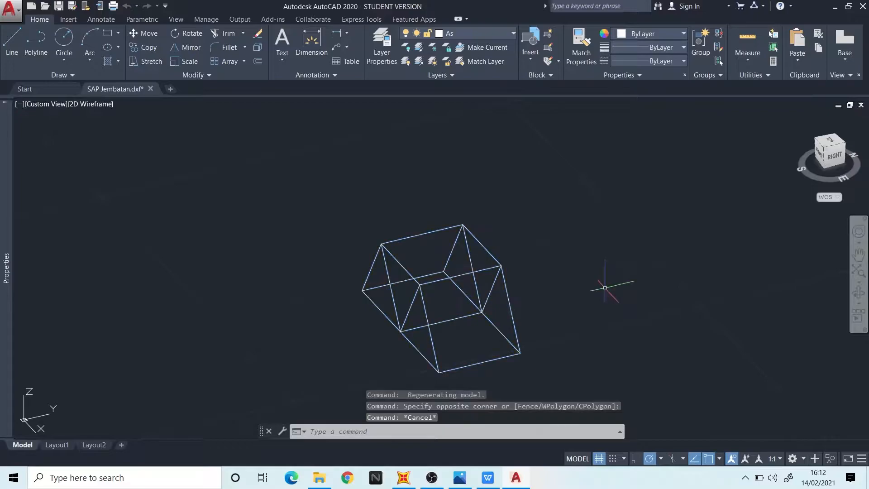
pyautogui.moveTo(824, 155)
pyautogui.mouseDown()
pyautogui.moveTo(849, 146)
pyautogui.moveTo(830, 155)
pyautogui.mouseUp()
pyautogui.keyDown('shift'); pyautogui.moveTo(603, 245); pyautogui.dragTo(399, 239, button='middle'); pyautogui.keyUp('shift')
pyautogui.moveTo(480, 264); pyautogui.dragTo(270, 249, button='middle')
pyautogui.keyDown('shift'); pyautogui.moveTo(339, 271); pyautogui.dragTo(647, 272, button='middle'); pyautogui.keyUp('shift')
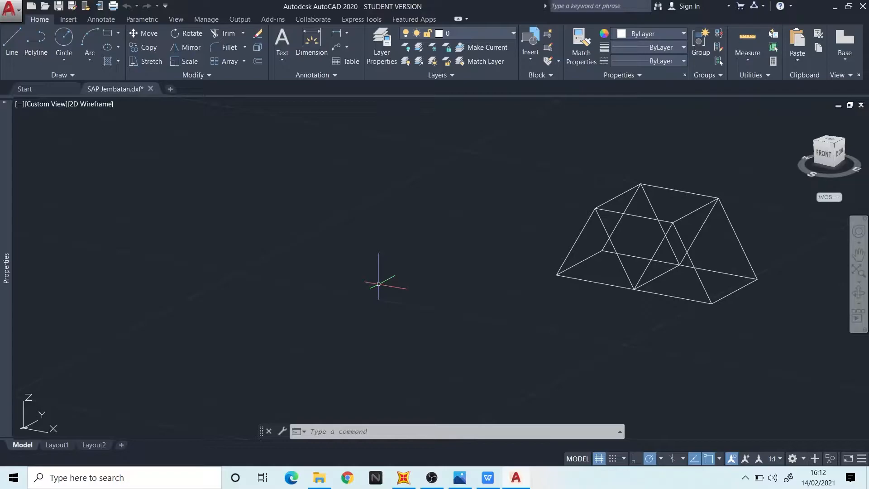
pyautogui.keyDown('shift'); pyautogui.moveTo(380, 289); pyautogui.dragTo(326, 314, button='middle'); pyautogui.keyUp('shift')
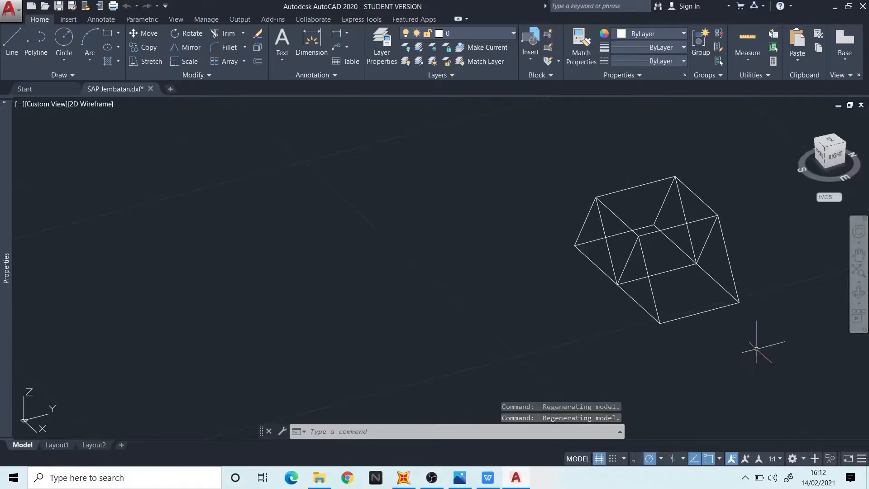
# Step: Select all lines of the bridge frame and check which layer they are on
pyautogui.click(775, 364)
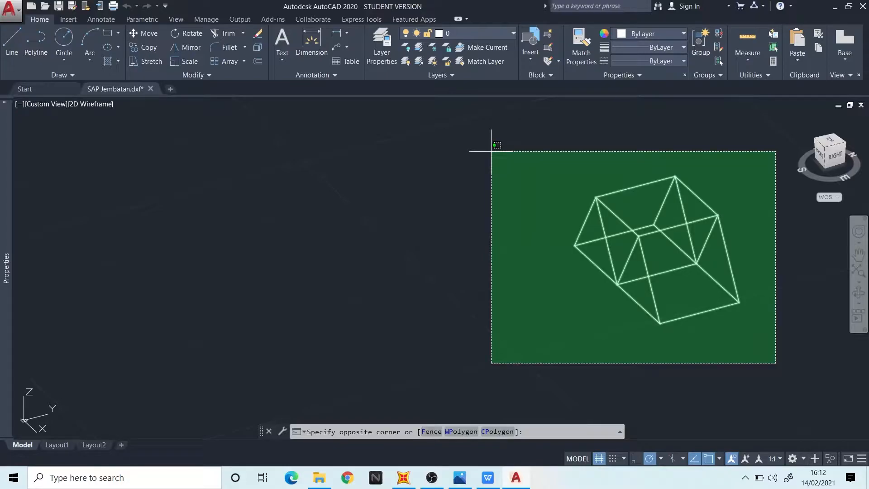
pyautogui.click(491, 151)
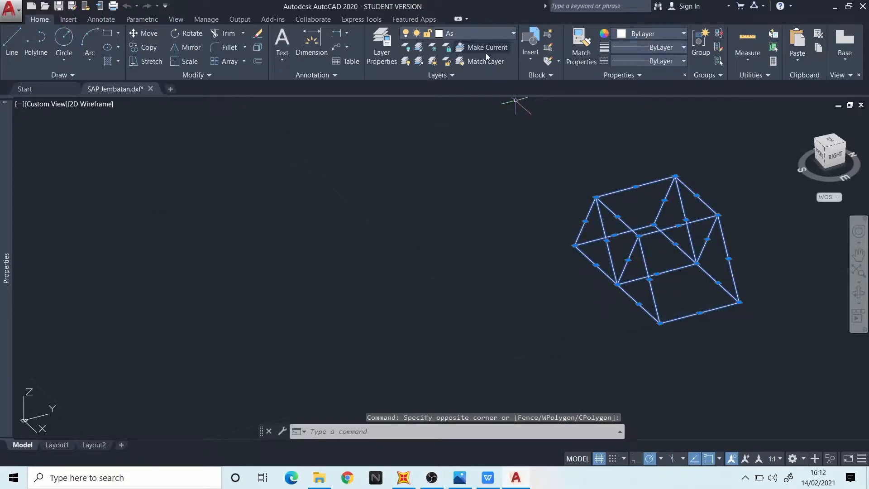
pyautogui.click(464, 35)
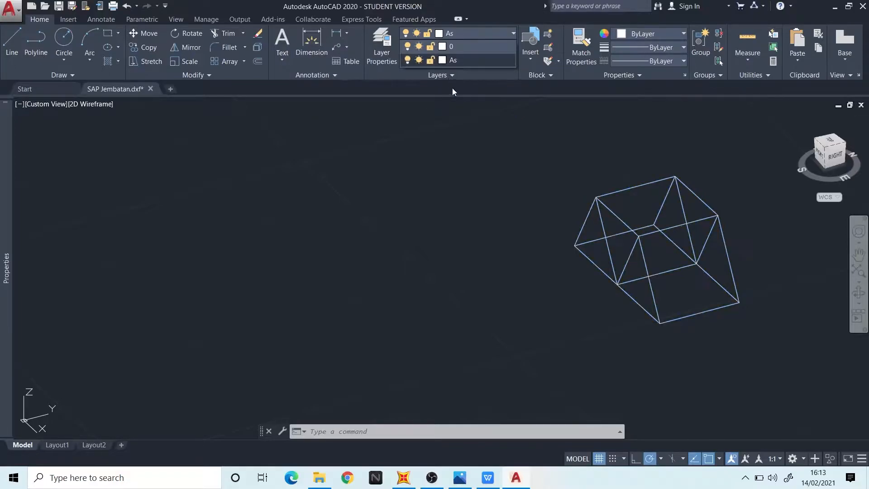
pyautogui.click(451, 235)
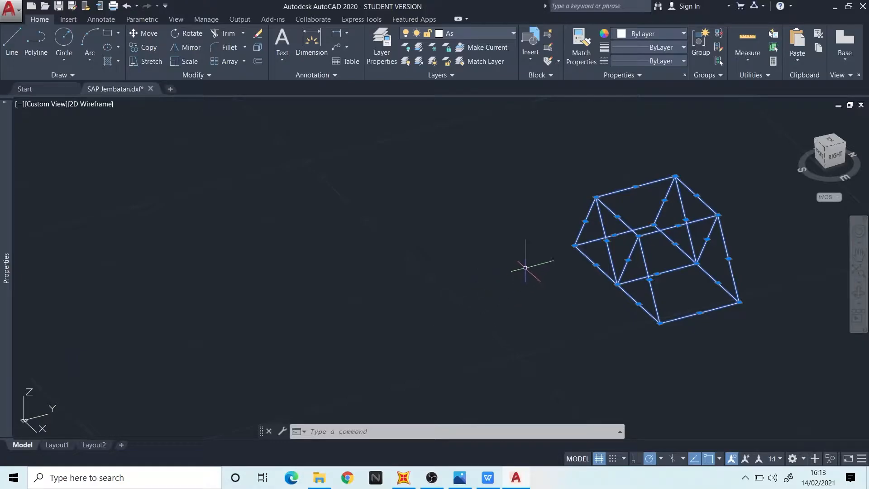
# Step: Choose AutoCAD 2013/LT2013 DXF as the format for saving SAP Jembatan, close without saving and clear the selection
pyautogui.moveTo(7, 362)
pyautogui.click(9, 9)
pyautogui.click(48, 147)
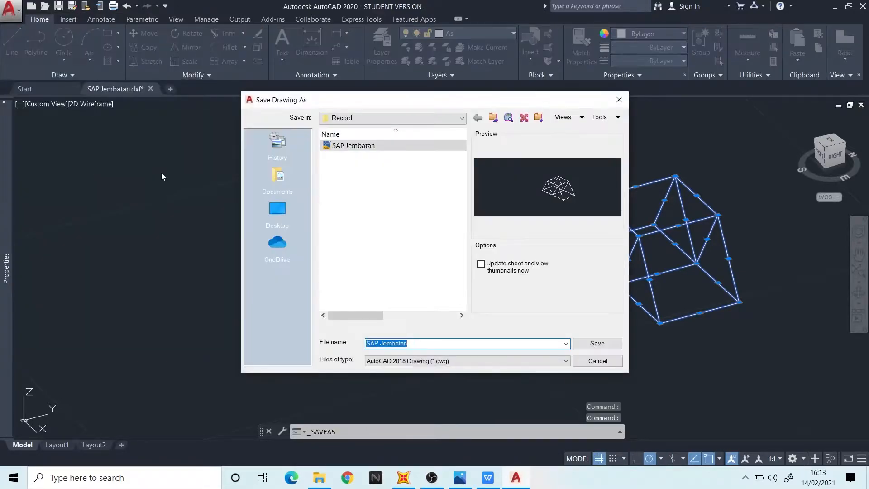
pyautogui.click(439, 361)
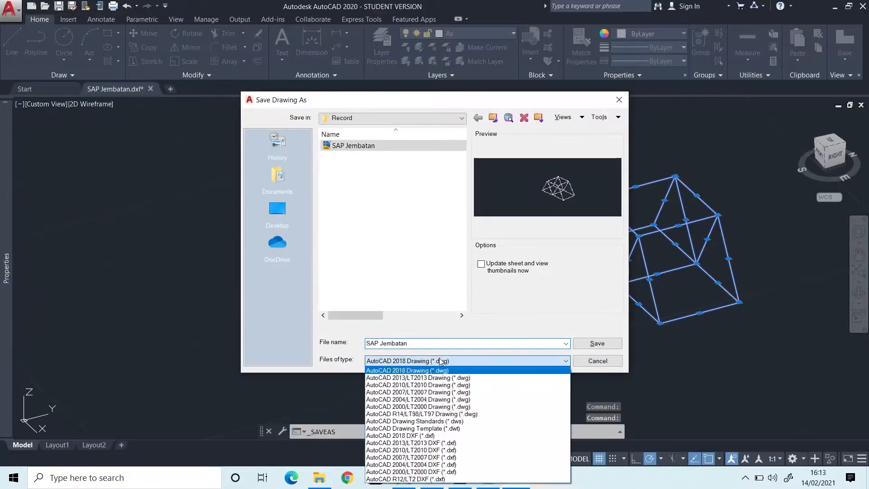
pyautogui.click(447, 443)
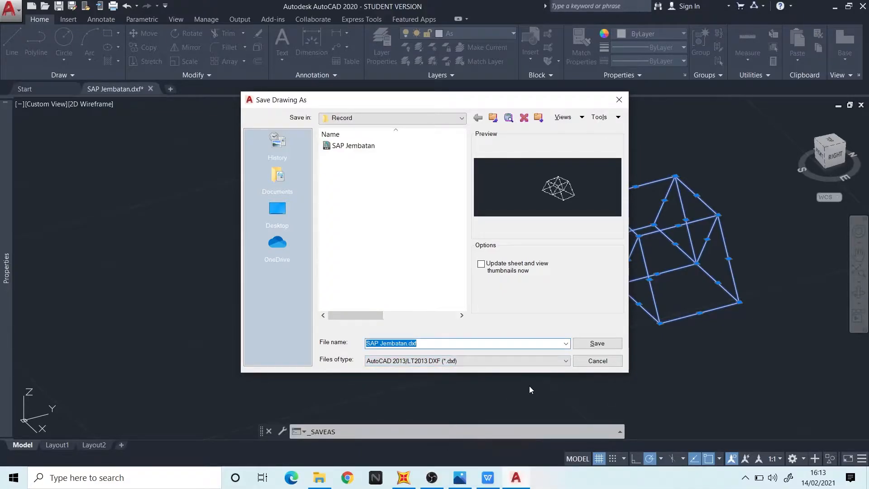
pyautogui.click(619, 100)
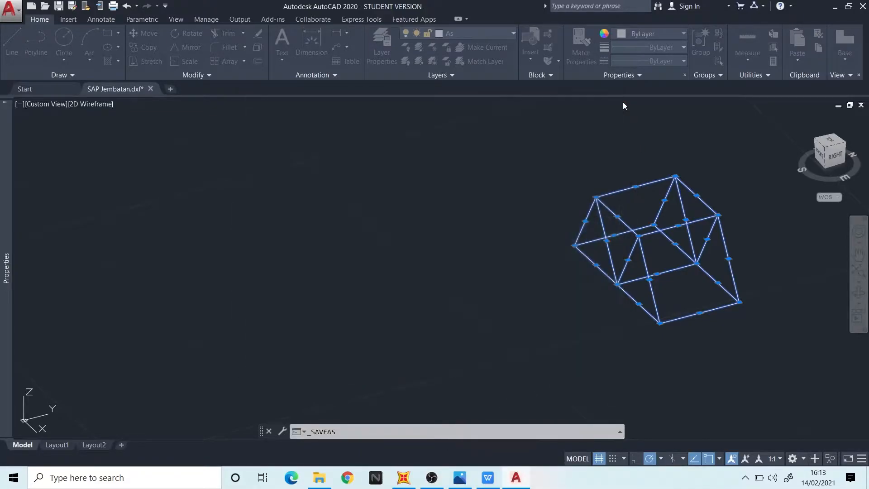
pyautogui.press('Escape')
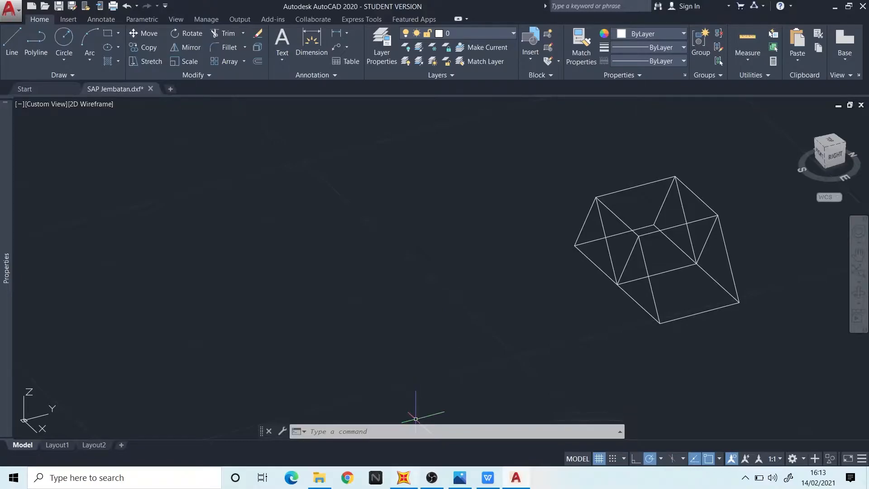
# Step: Switch to SAP2000 and create a new model from the Blank template, discarding the unsaved changes
pyautogui.click(408, 480)
pyautogui.click(14, 19)
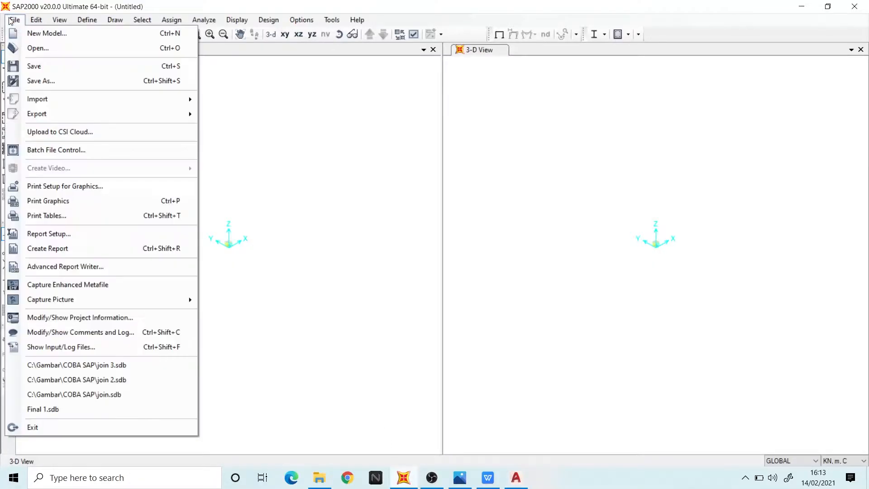
pyautogui.click(42, 32)
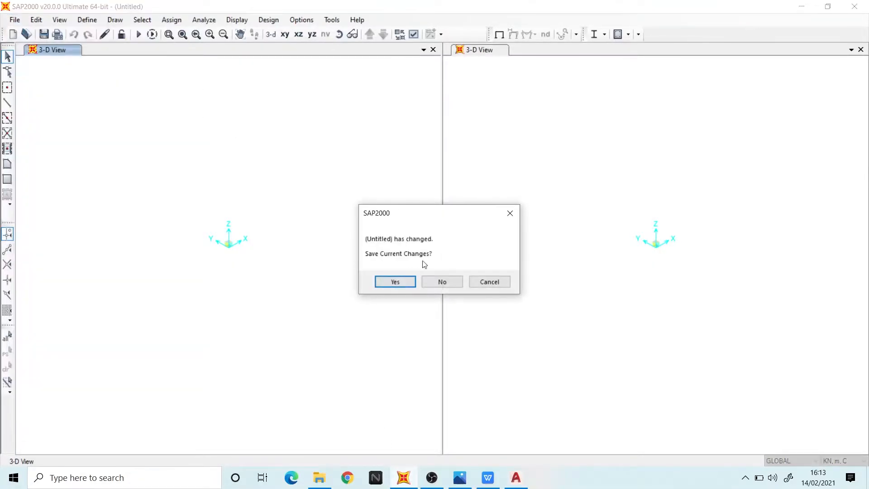
pyautogui.click(442, 281)
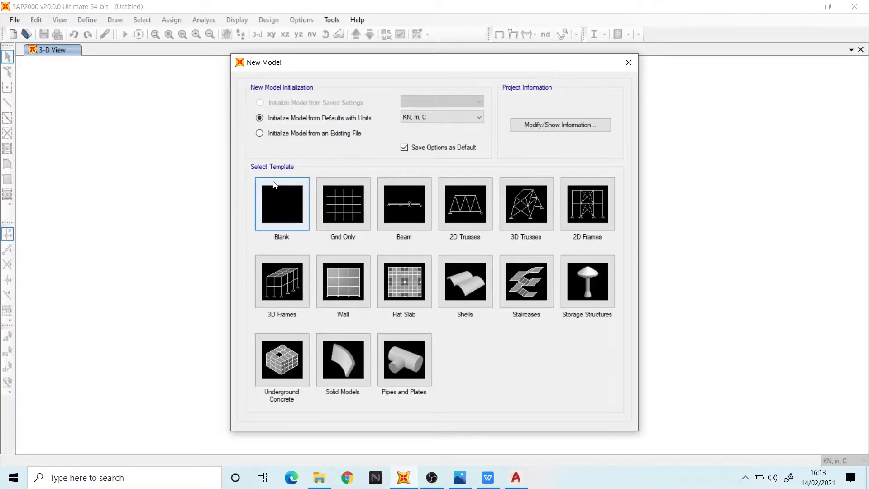
pyautogui.click(282, 200)
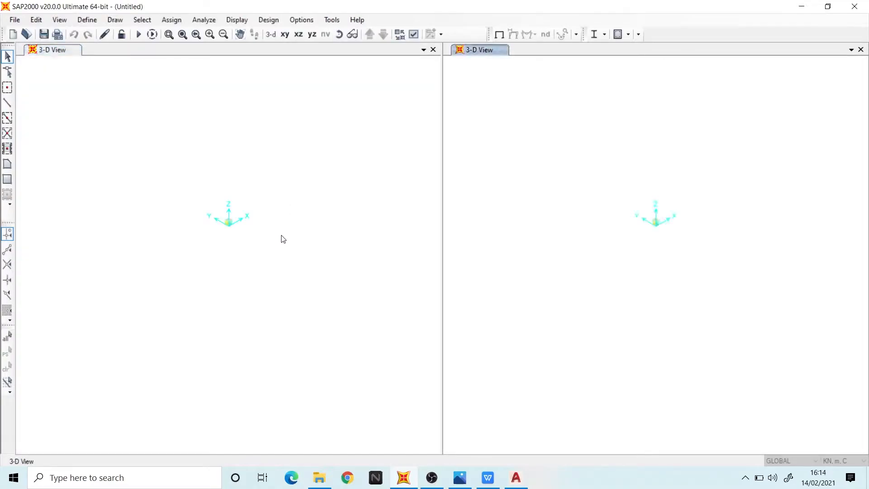
# Step: Start importing an AutoCAD .dxf file into the blank model
pyautogui.click(9, 24)
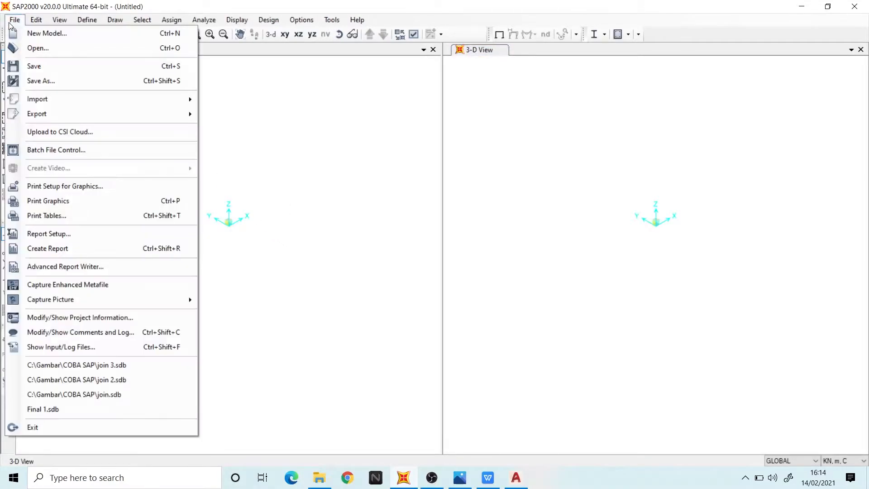
pyautogui.moveTo(87, 100)
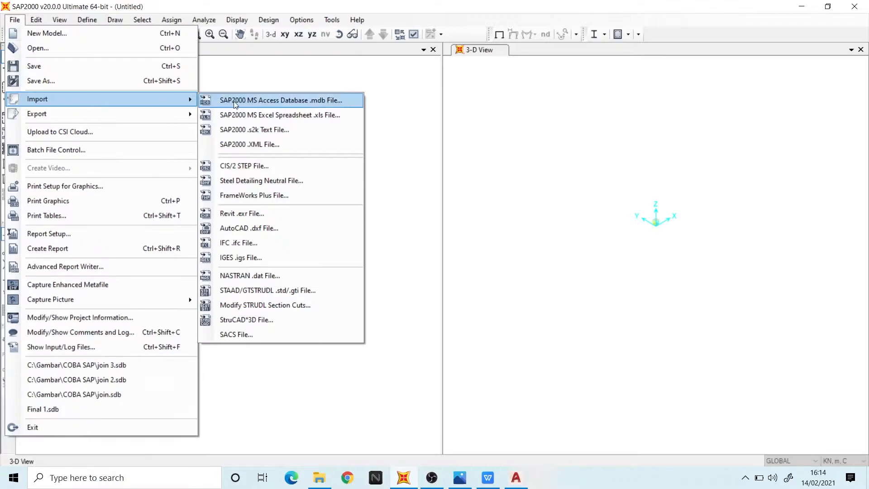
pyautogui.click(278, 228)
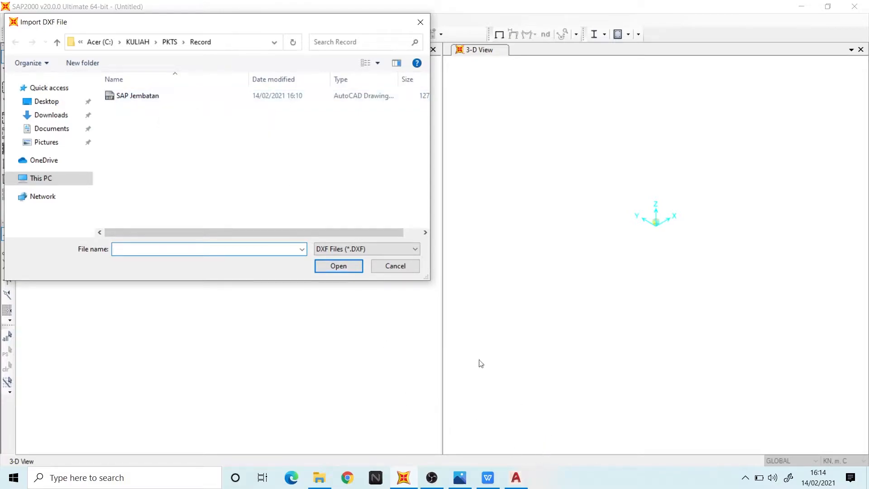
# Step: Close AutoCAD without saving the changes to SAP Jembatan.dxf
pyautogui.click(520, 481)
pyautogui.rightClick(520, 482)
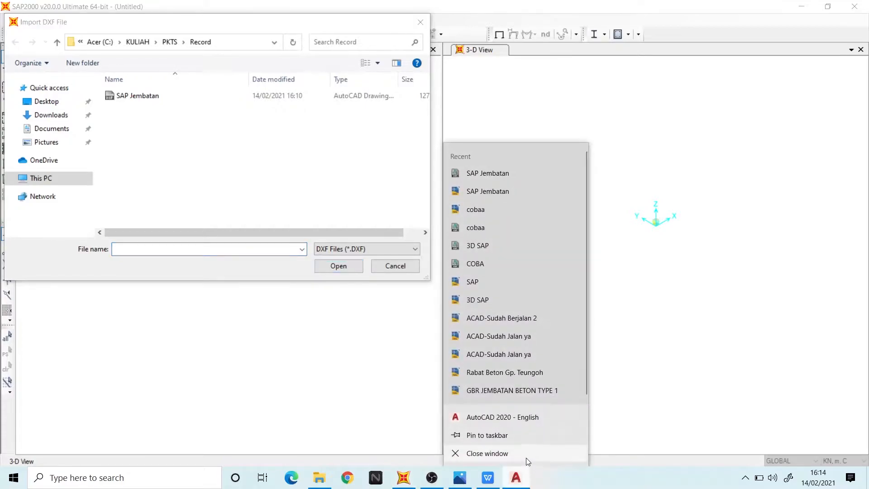
pyautogui.click(523, 454)
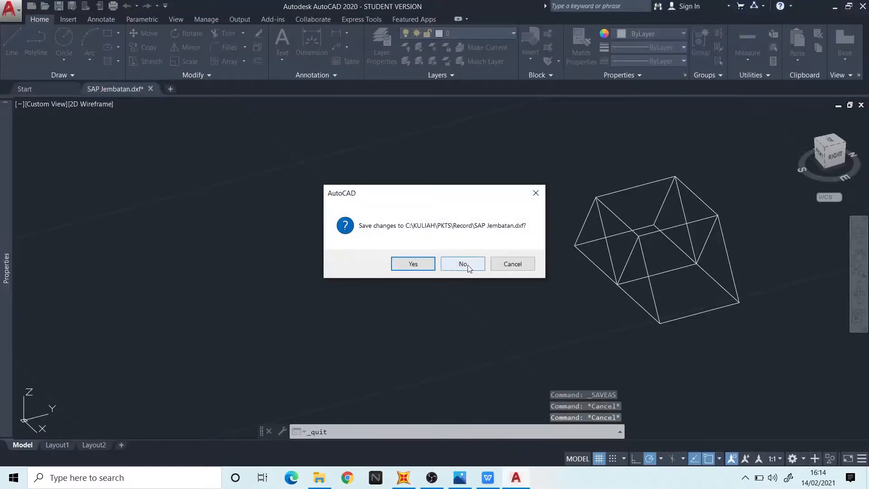
pyautogui.click(466, 265)
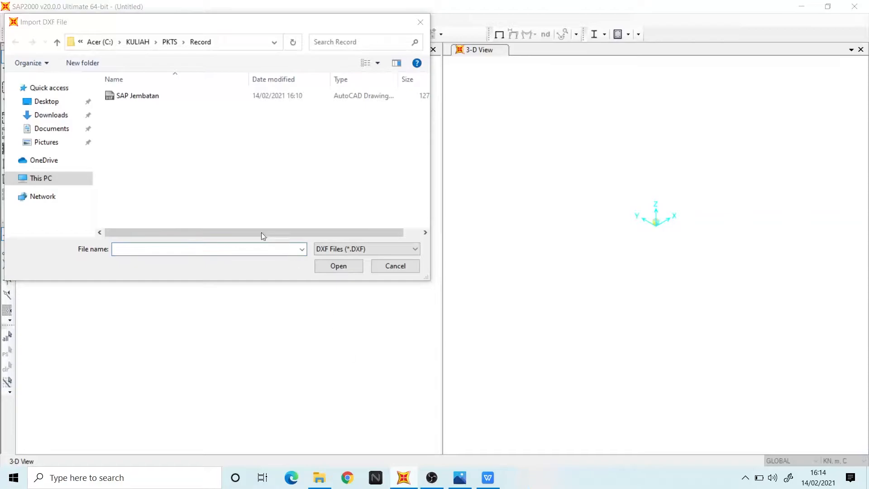
# Step: Import SAP Jembatan with Z as the global up direction and units KN, m, C, assigning layer As to Frames
pyautogui.doubleClick(181, 97)
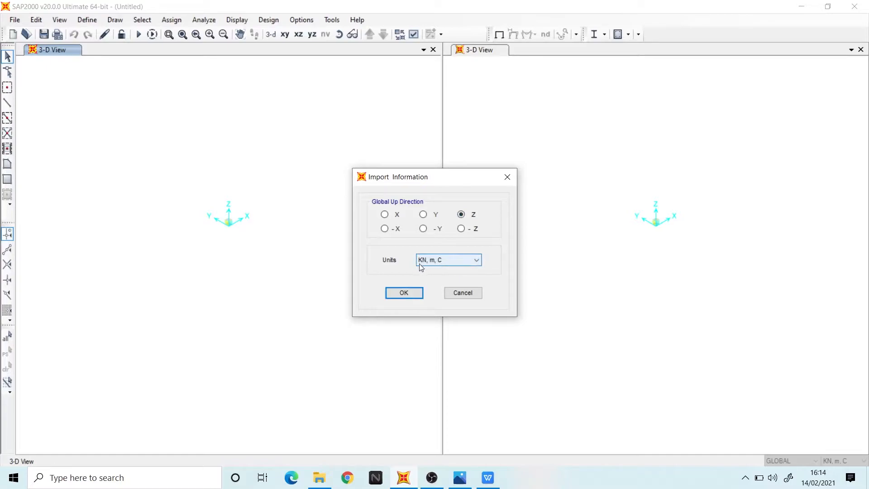
pyautogui.click(404, 293)
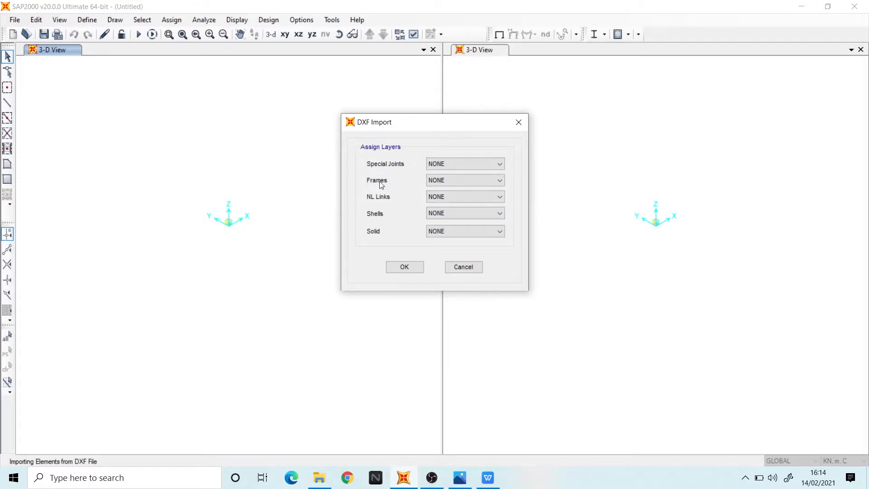
pyautogui.click(440, 182)
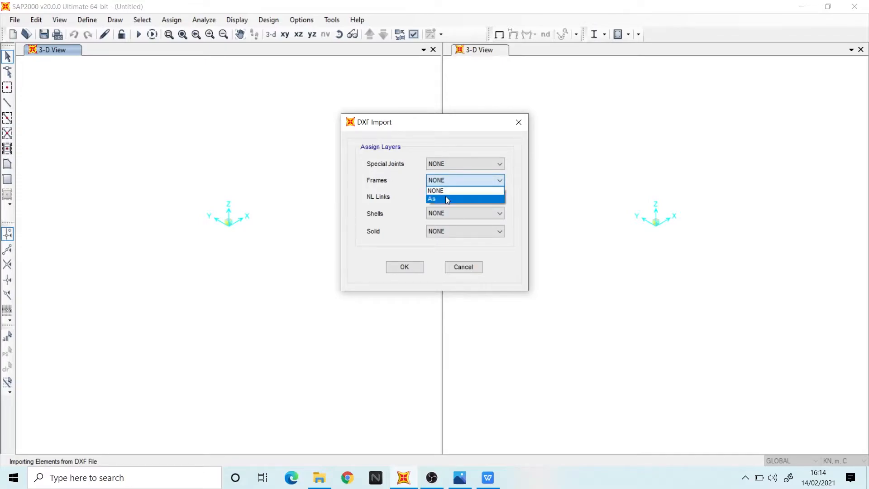
pyautogui.click(486, 198)
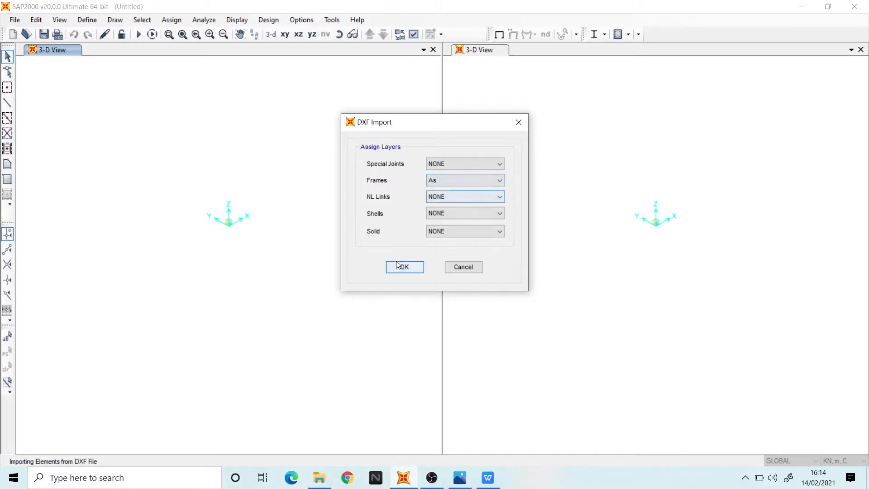
pyautogui.click(396, 268)
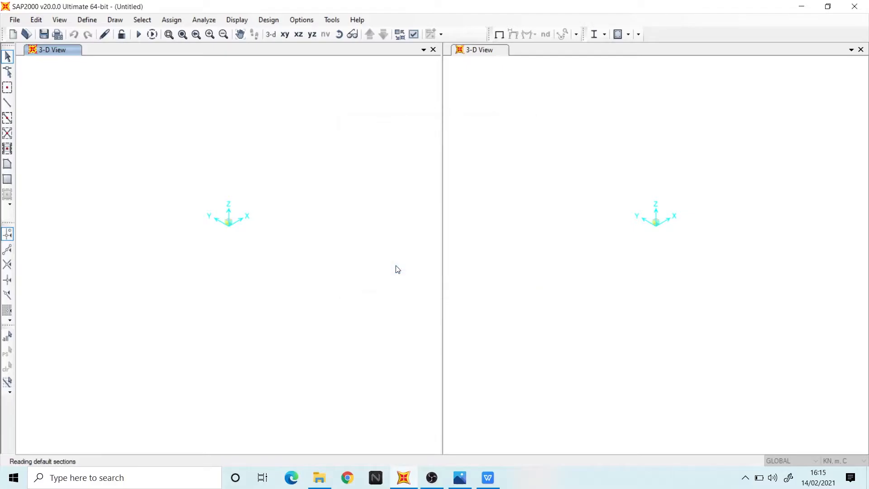
# Step: Open the GLOBAL grid system data of the imported frame to examine its X, Y and Z ordinates
pyautogui.click(313, 334)
pyautogui.moveTo(271, 368); pyautogui.dragTo(356, 271, button='middle')
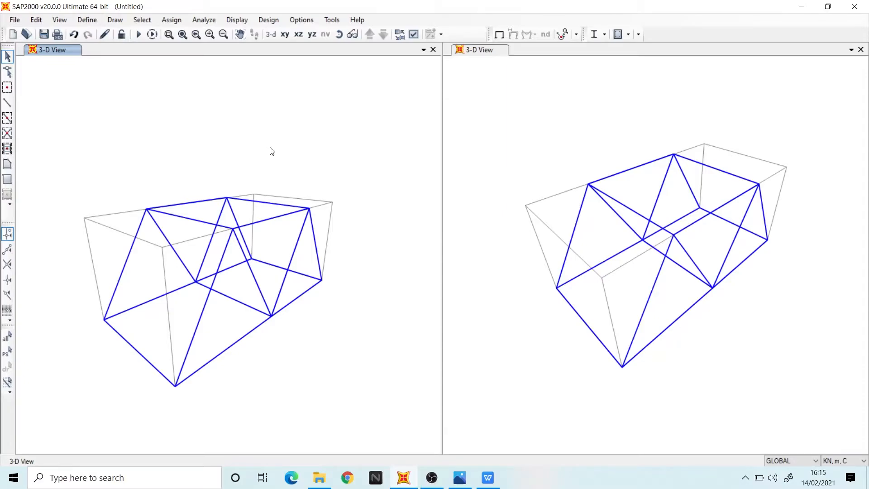
pyautogui.rightClick(266, 130)
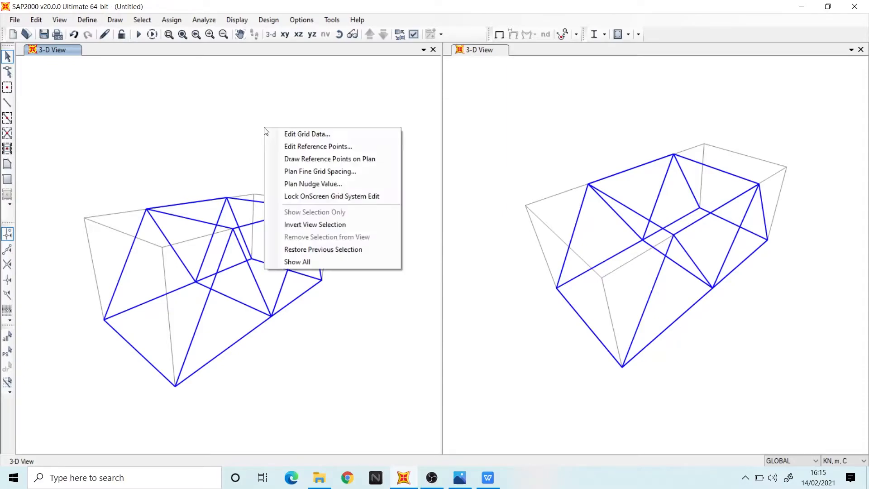
pyautogui.click(290, 134)
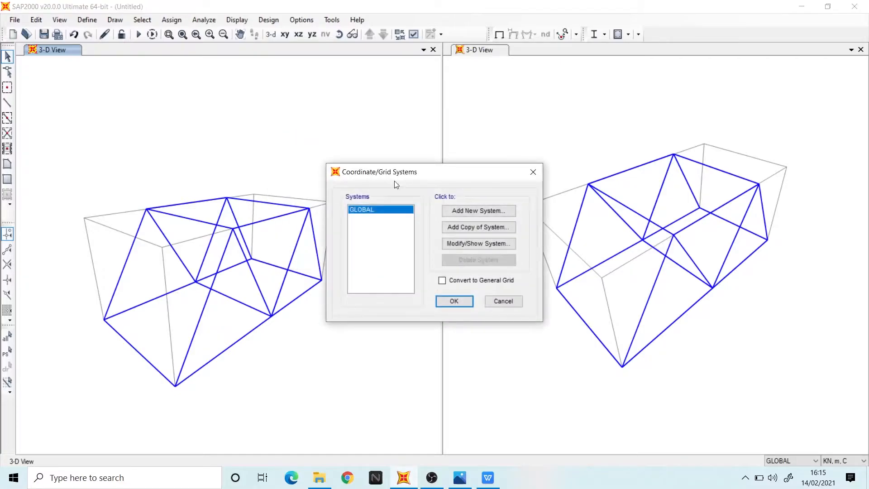
pyautogui.click(488, 246)
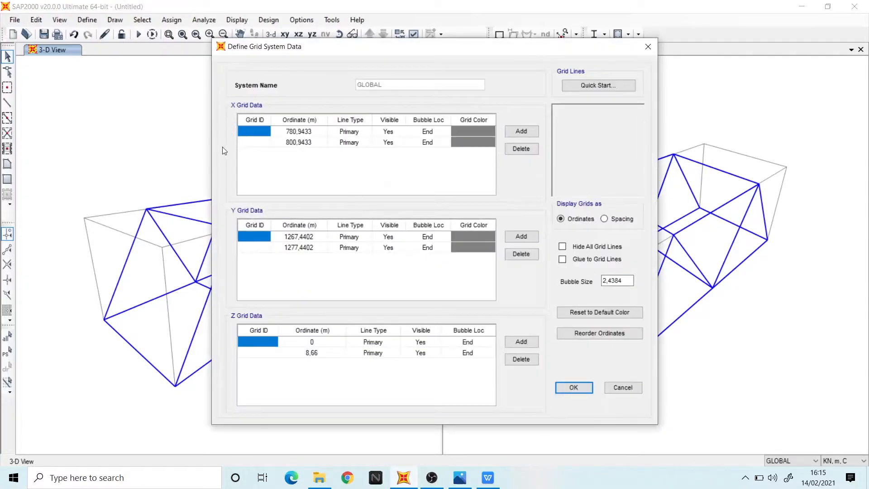
# Step: Try adding two grid lines to the X grid data at 820,9433 and 840,9433 m, and delete them again
pyautogui.click(300, 143)
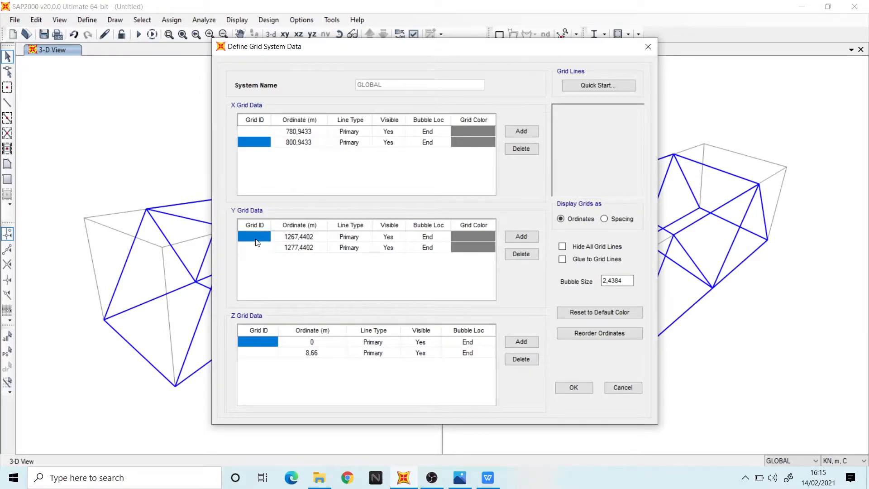
pyautogui.click(259, 133)
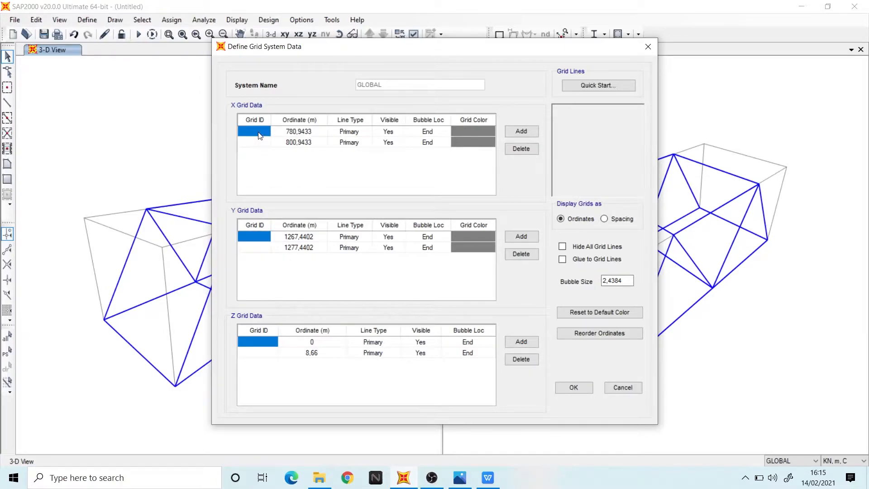
pyautogui.click(259, 132)
pyautogui.click(258, 258)
pyautogui.click(249, 142)
pyautogui.click(520, 131)
pyautogui.click(521, 131)
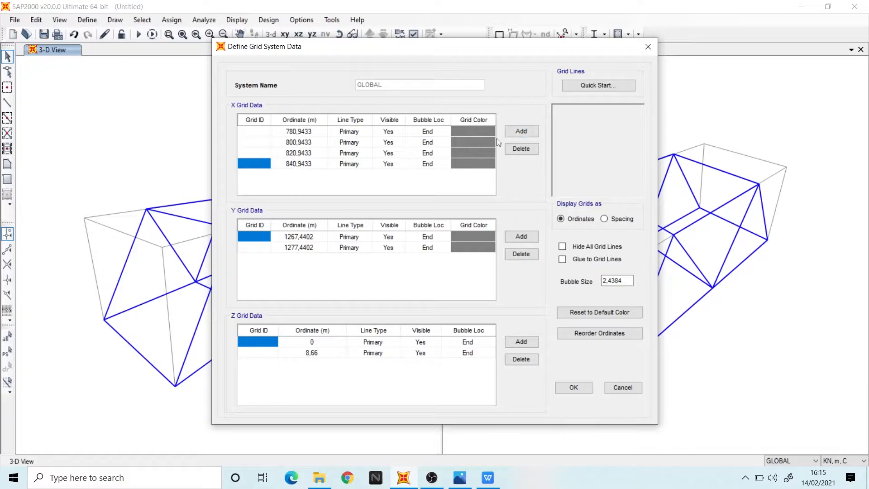
pyautogui.click(536, 148)
pyautogui.click(536, 148)
pyautogui.click(583, 392)
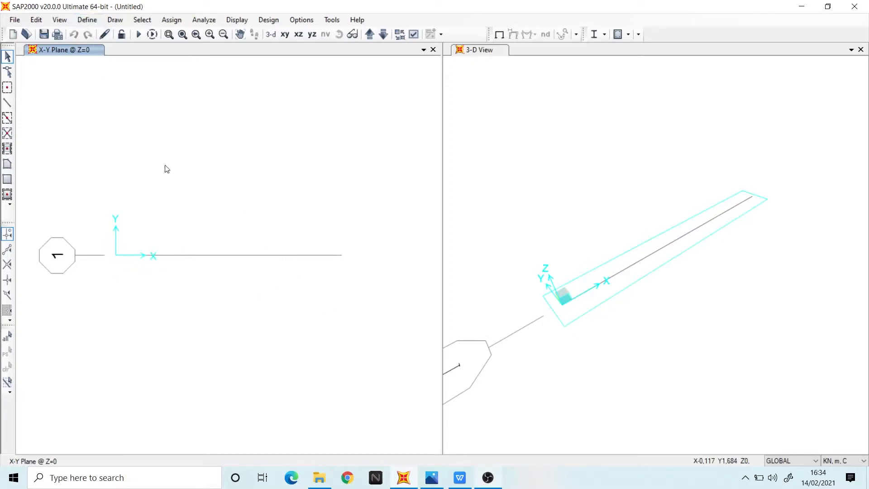
# Step: Open the material definitions and look through the existing 4000Psi and A992Fy50 materials
pyautogui.click(86, 20)
pyautogui.click(103, 33)
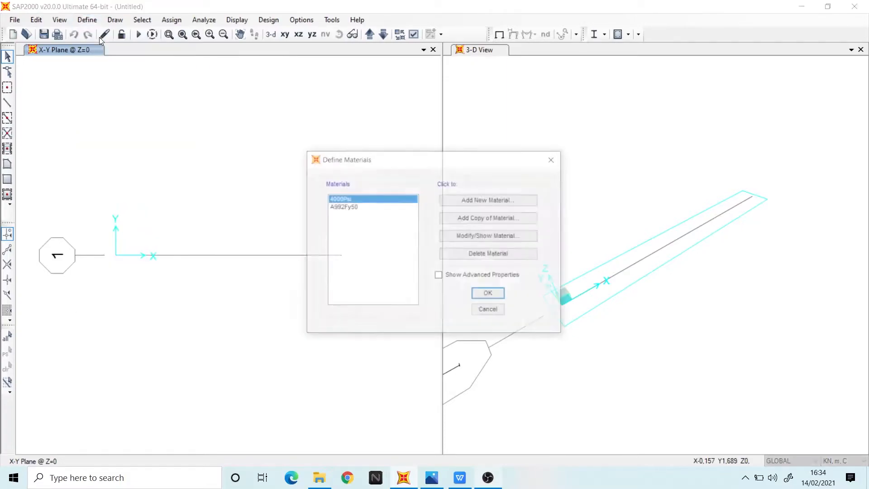
pyautogui.click(351, 209)
pyautogui.click(351, 199)
pyautogui.click(354, 204)
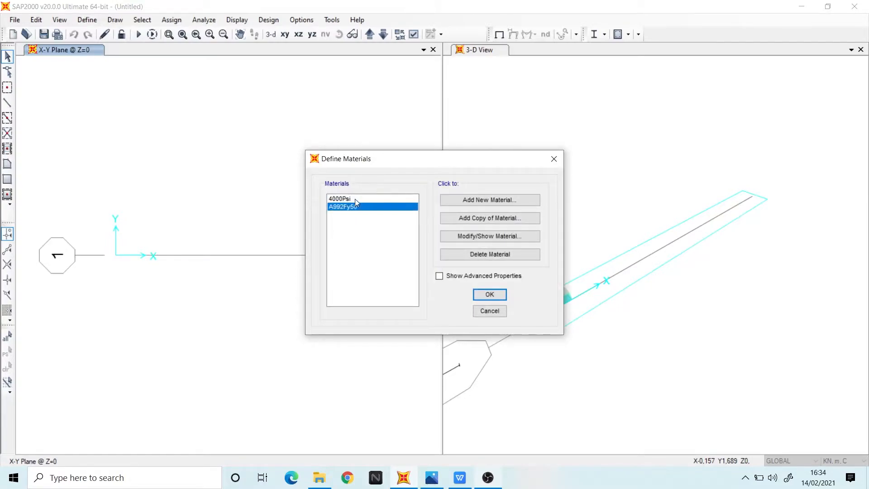
pyautogui.click(355, 199)
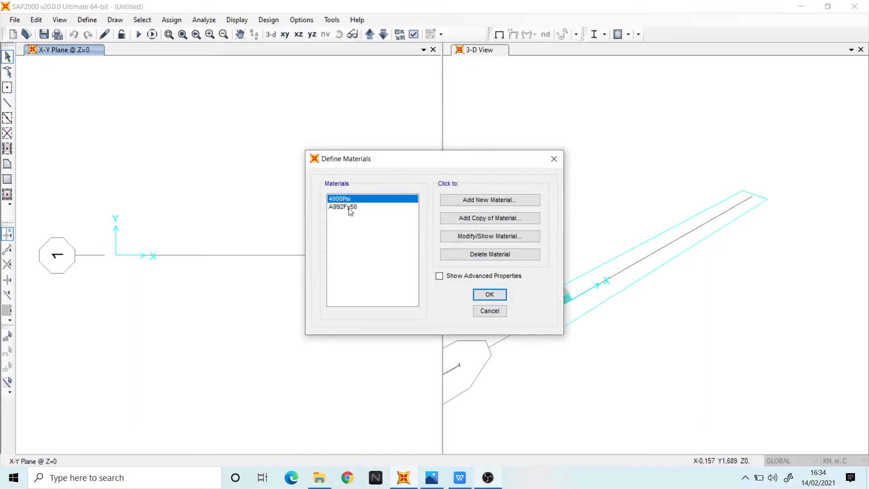
pyautogui.click(351, 207)
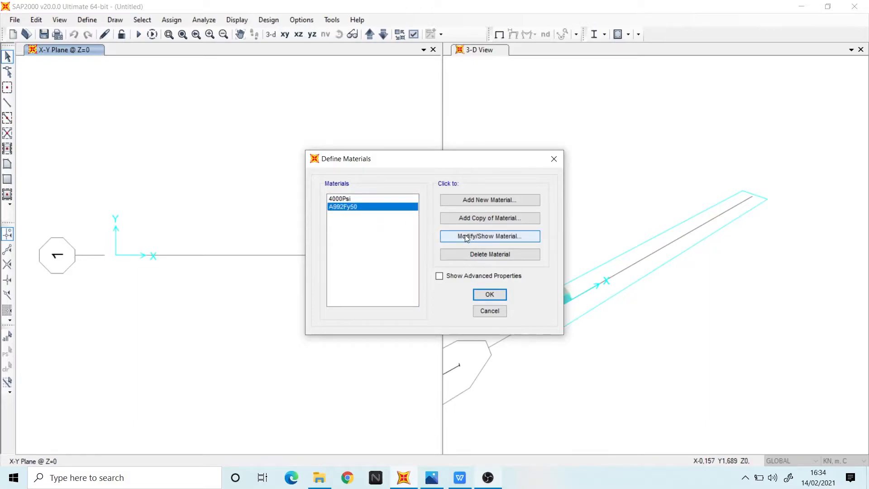
# Step: Start adding a new material with region User and material type Steel
pyautogui.click(480, 203)
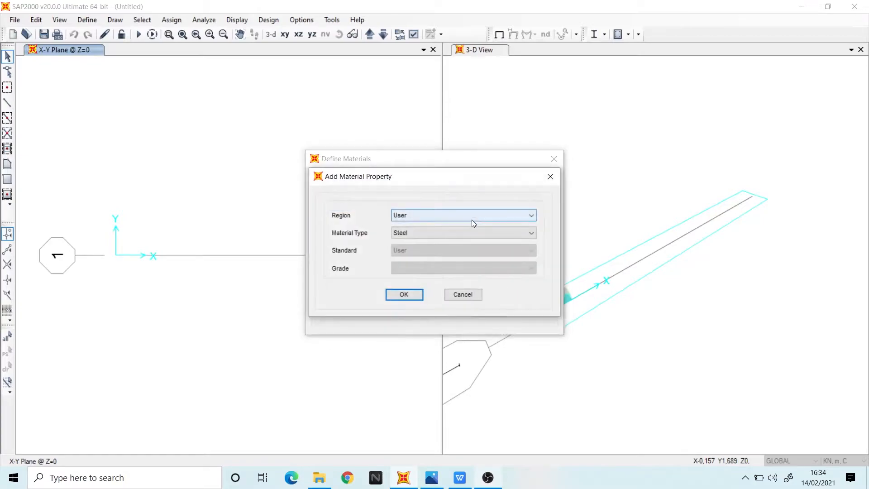
pyautogui.click(469, 220)
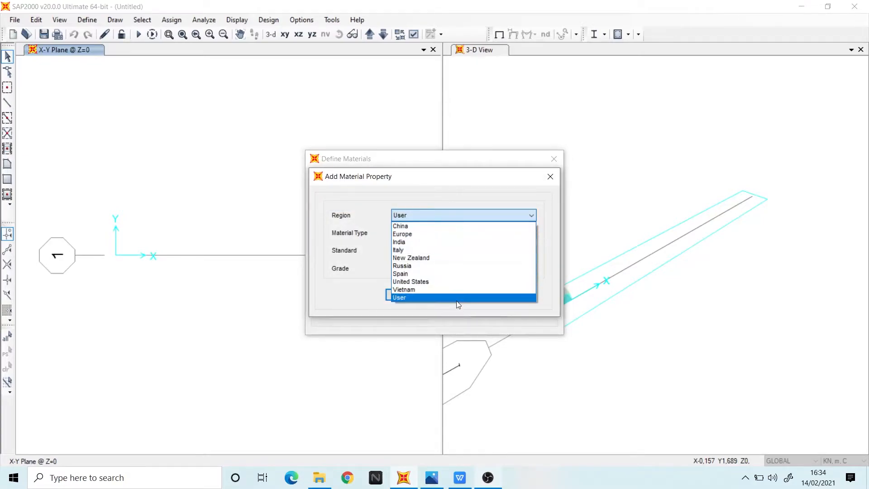
pyautogui.click(443, 297)
pyautogui.click(437, 234)
pyautogui.click(437, 235)
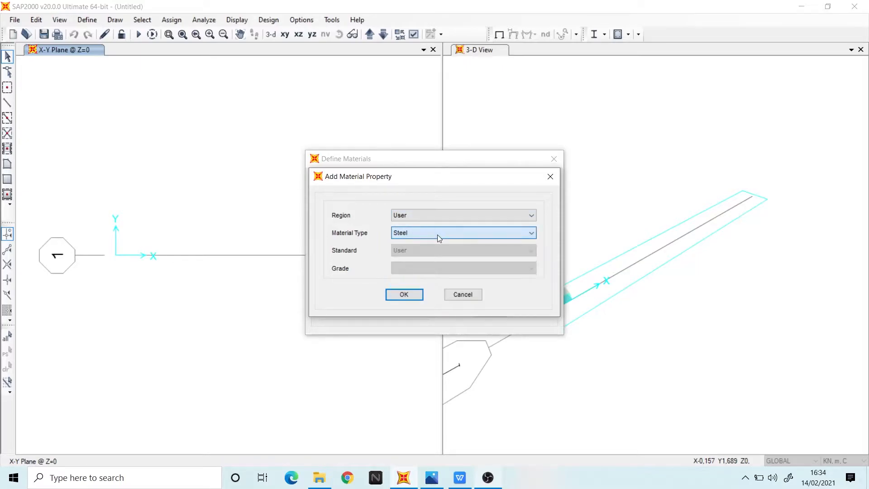
pyautogui.click(412, 292)
# Step: Name the new steel material BJ 37 and set its display color to gray
pyautogui.click(477, 100)
pyautogui.doubleClick(476, 100)
pyautogui.press('BackSpace')
pyautogui.write('BJ 37')
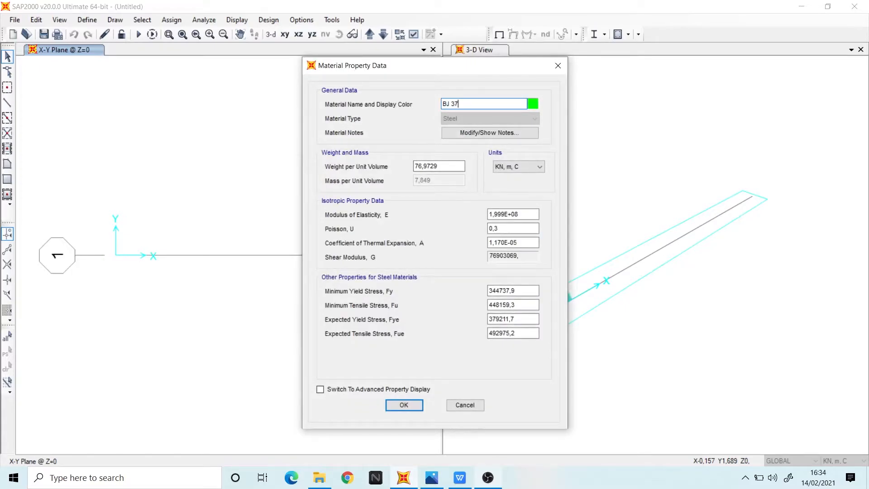
pyautogui.click(533, 104)
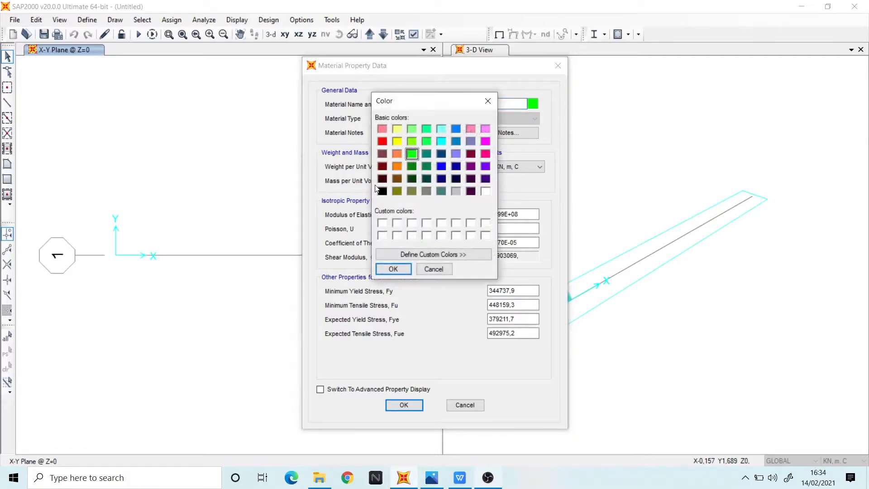
pyautogui.click(426, 191)
pyautogui.click(393, 269)
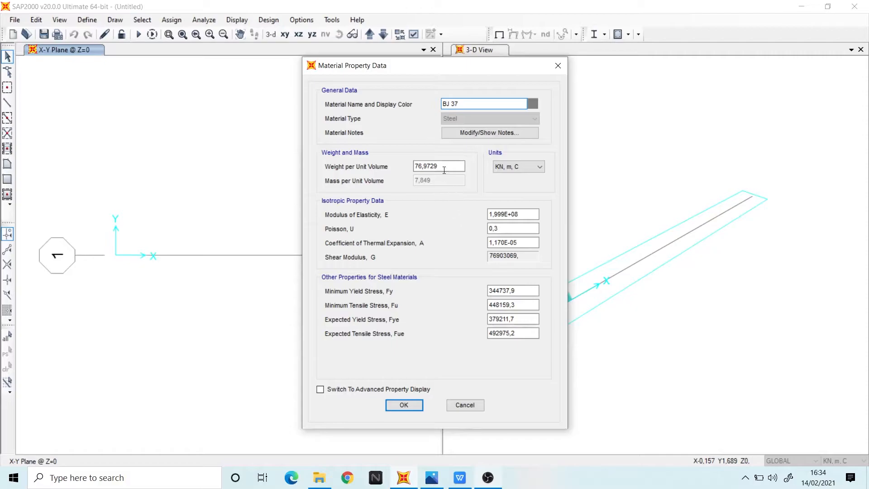
# Step: Review the weight per unit volume of the BJ 37 material
pyautogui.click(448, 165)
pyautogui.moveTo(453, 165); pyautogui.dragTo(397, 164)
pyautogui.click(444, 167)
pyautogui.moveTo(454, 166); pyautogui.dragTo(413, 167)
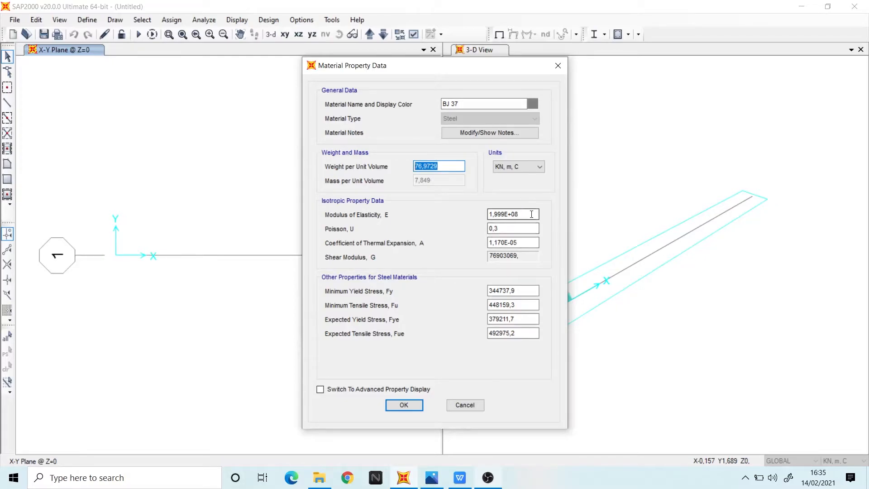
# Step: Set the modulus of elasticity E of BJ 37 to 200000000 in KN, m, C units
pyautogui.moveTo(532, 214); pyautogui.dragTo(476, 216)
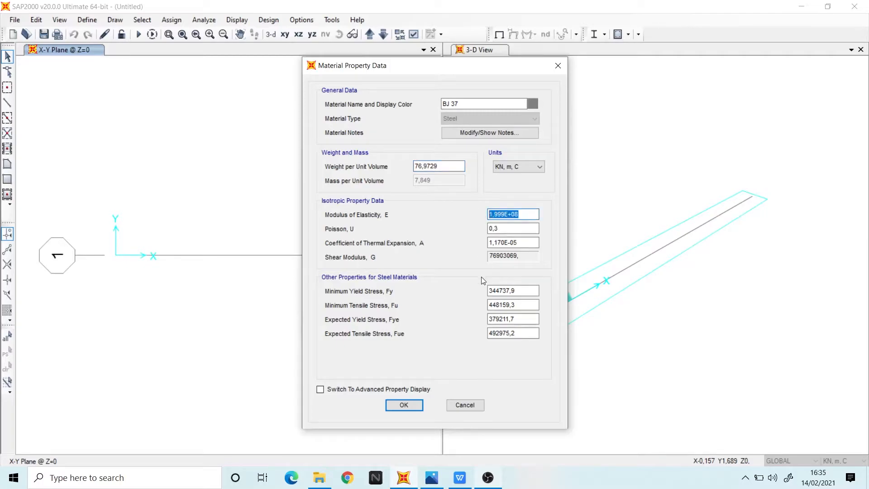
pyautogui.click(530, 215)
pyautogui.press('BackSpace')
pyautogui.press('BackSpace')
pyautogui.press('BackSpace')
pyautogui.press('BackSpace')
pyautogui.press('BackSpace')
pyautogui.press('BackSpace')
pyautogui.press('BackSpace')
pyautogui.press('BackSpace')
pyautogui.moveTo(533, 213); pyautogui.dragTo(488, 214)
pyautogui.click(520, 167)
pyautogui.click(519, 167)
pyautogui.click(529, 214)
pyautogui.press('BackSpace')
pyautogui.press('BackSpace')
pyautogui.press('BackSpace')
pyautogui.press('BackSpace')
pyautogui.press('BackSpace')
pyautogui.press('BackSpace')
pyautogui.write('200')
pyautogui.press('Return')
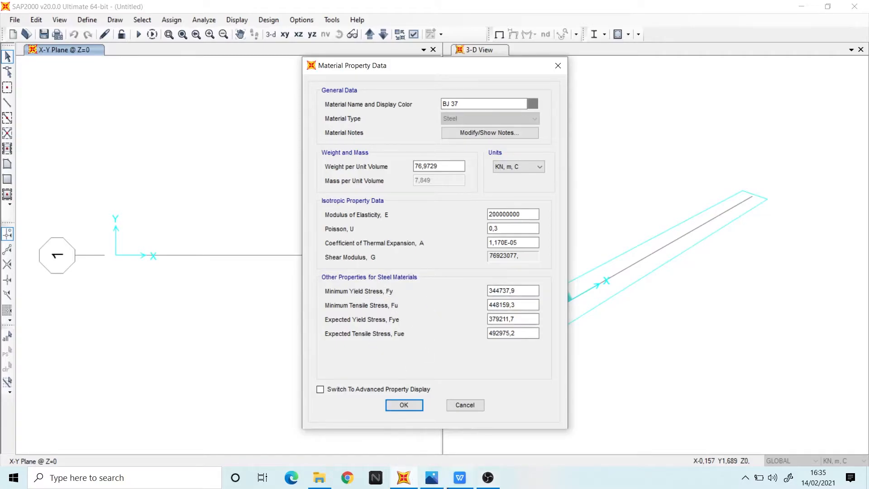
pyautogui.click(437, 482)
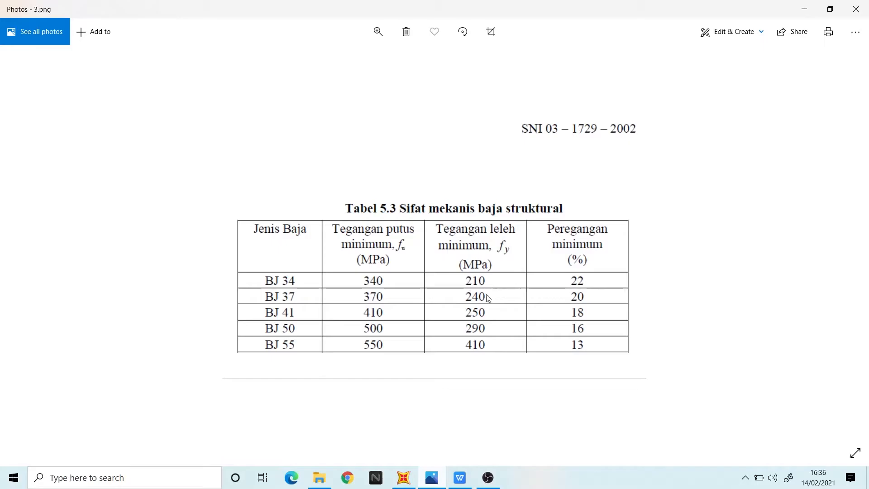
pyautogui.click(404, 478)
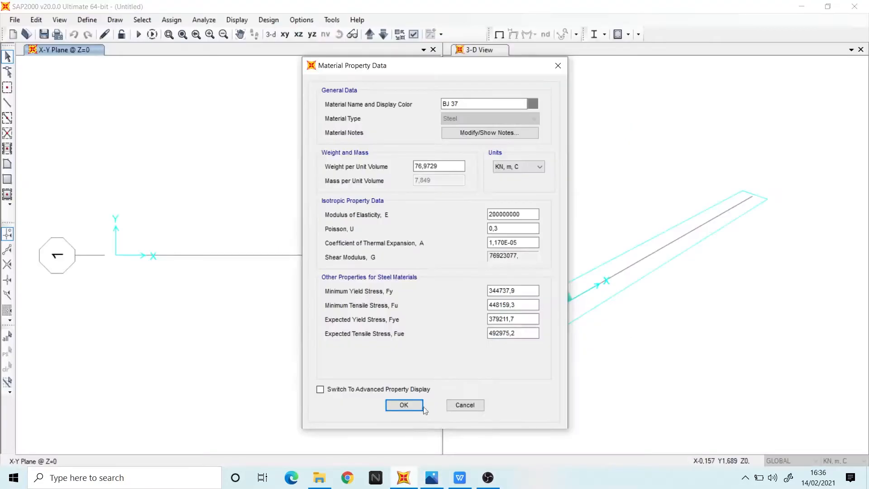
pyautogui.doubleClick(531, 291)
pyautogui.press('BackSpace')
pyautogui.write('2')
pyautogui.write('40 MPa')
pyautogui.press('BackSpace')
pyautogui.press('BackSpace')
pyautogui.press('BackSpace')
pyautogui.press('BackSpace')
pyautogui.write('000')
# Step: Set the minimum tensile stress Fu of BJ 37 to 370000
pyautogui.doubleClick(521, 305)
pyautogui.press('BackSpace')
pyautogui.write('370 MPa')
pyautogui.press('BackSpace')
pyautogui.press('BackSpace')
pyautogui.press('BackSpace')
pyautogui.press('BackSpace')
pyautogui.write('000')
# Step: Set the expected yield stress Fye to 240000 and the expected tensile stress Fue to the 370 MPa equivalent, saving the BJ 37 material
pyautogui.doubleClick(519, 320)
pyautogui.press('BackSpace')
pyautogui.write('240 MPa')
pyautogui.press('Return')
pyautogui.press('Tab')
pyautogui.write('3')
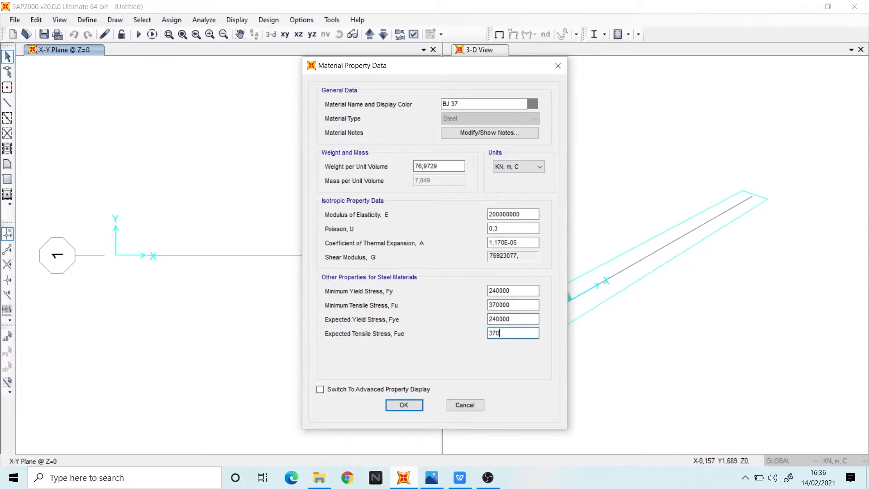
pyautogui.press('Return')
pyautogui.click(415, 409)
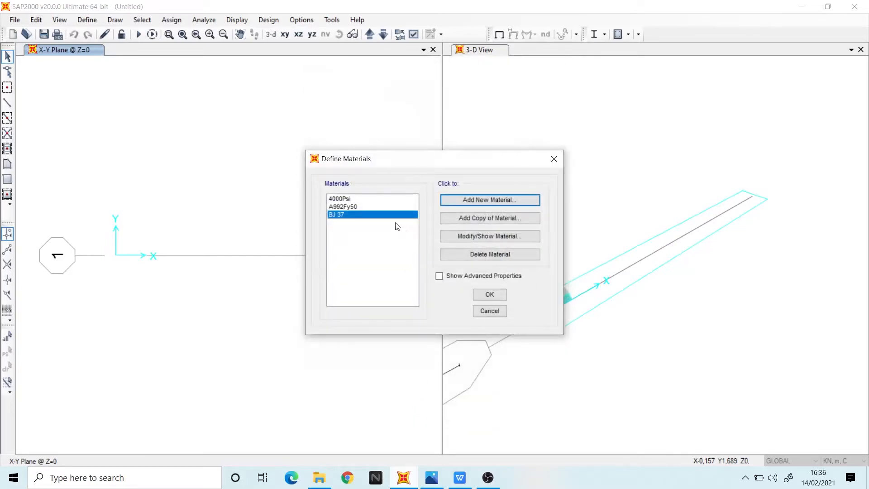
pyautogui.click(358, 207)
pyautogui.click(358, 198)
pyautogui.click(356, 215)
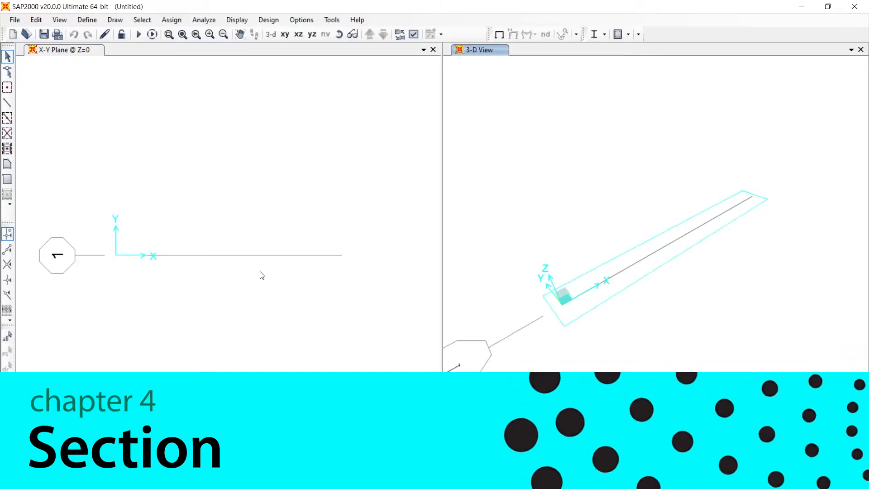
# Step: Start a new frame section property of type Steel with an I/Wide Flange shape
pyautogui.click(87, 20)
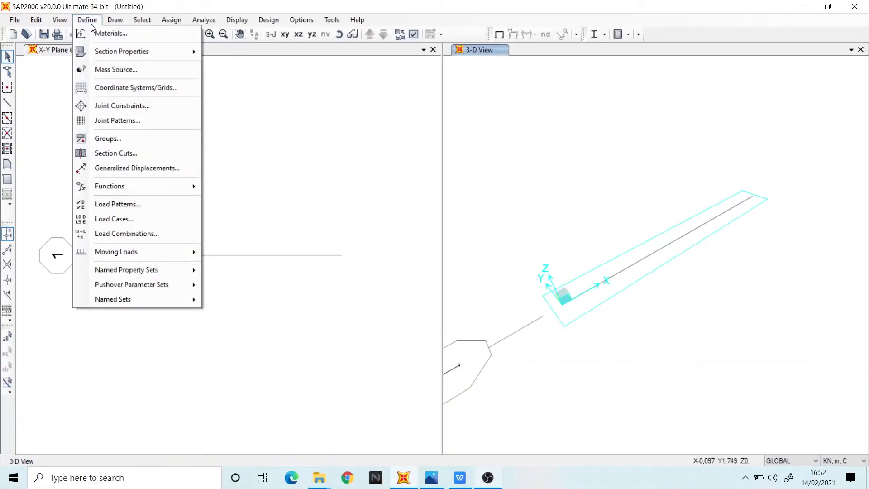
pyautogui.moveTo(177, 53)
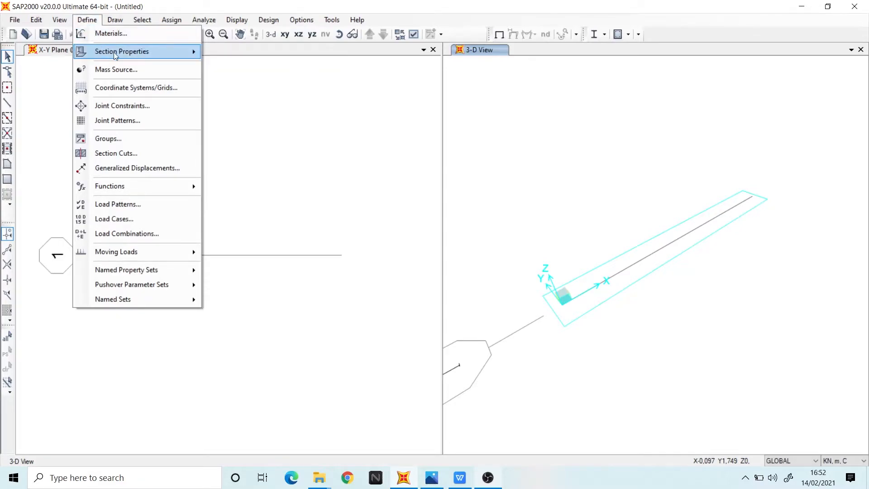
pyautogui.moveTo(114, 54)
pyautogui.click(248, 52)
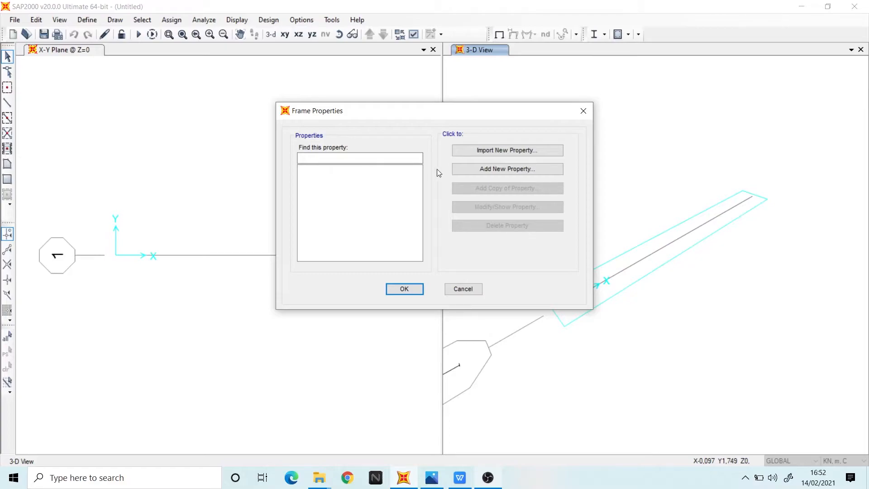
pyautogui.click(471, 168)
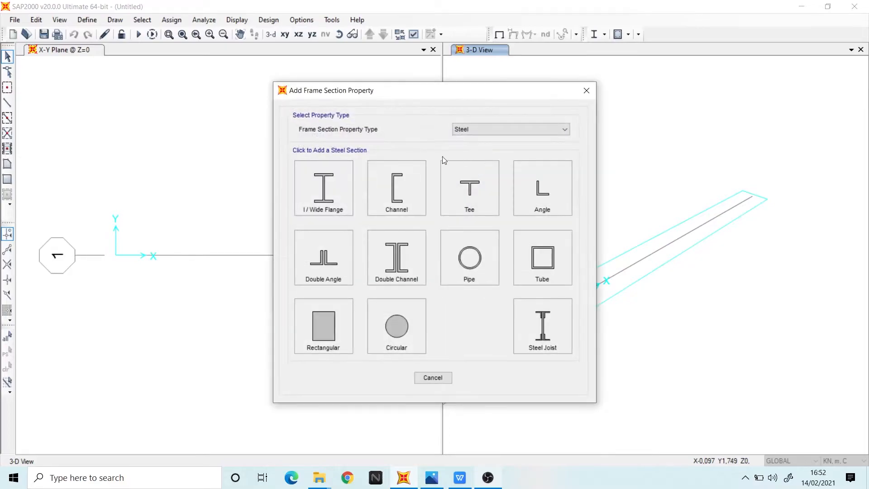
pyautogui.click(479, 127)
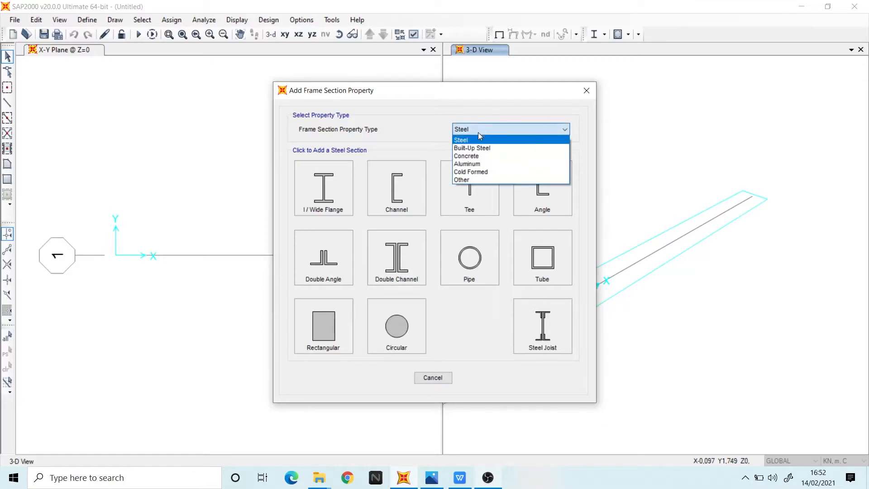
pyautogui.click(474, 140)
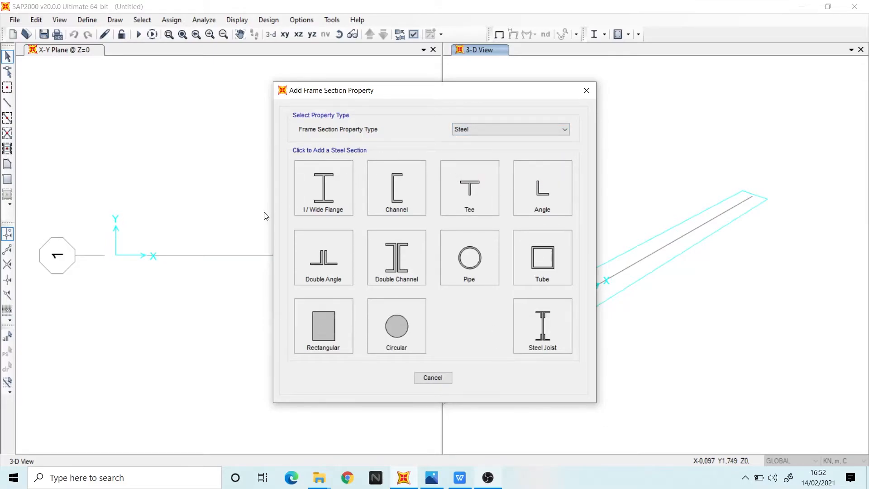
pyautogui.click(315, 206)
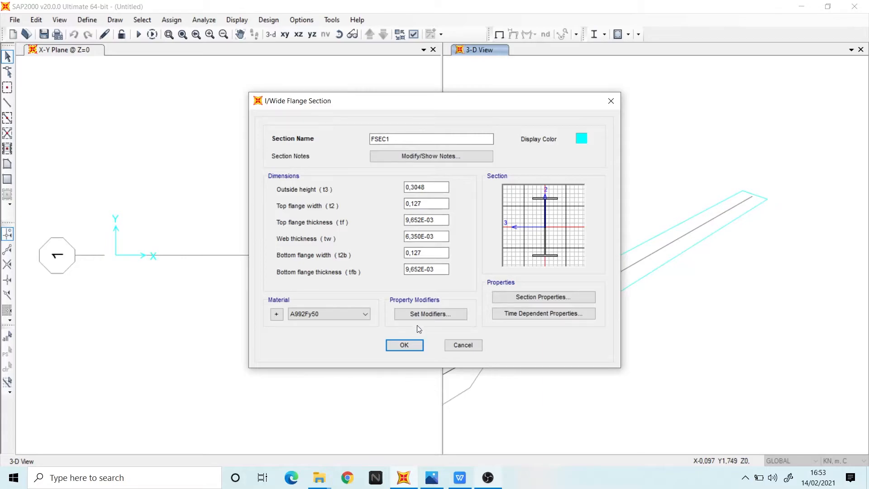
# Step: Look up the 200 x 200 profile in the H-beam catalogue PDF and name the SAP2000 section H-BEAM 200 x 200
pyautogui.click(458, 476)
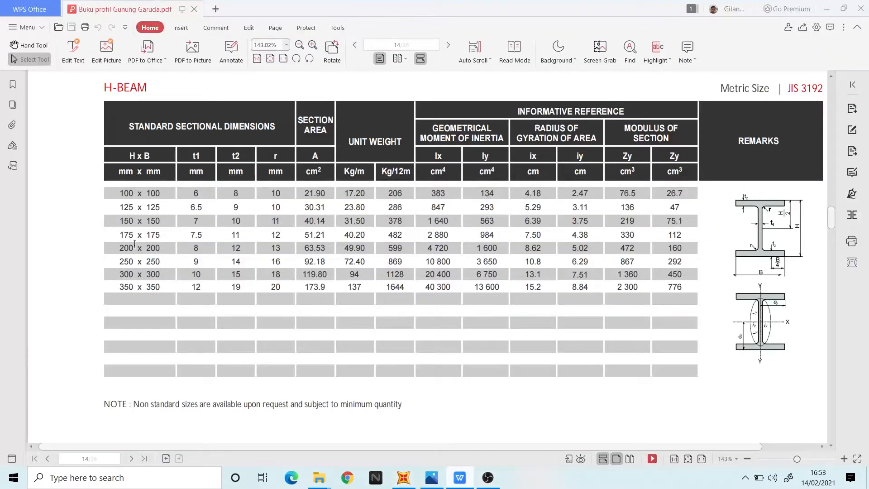
pyautogui.moveTo(116, 247); pyautogui.dragTo(159, 247)
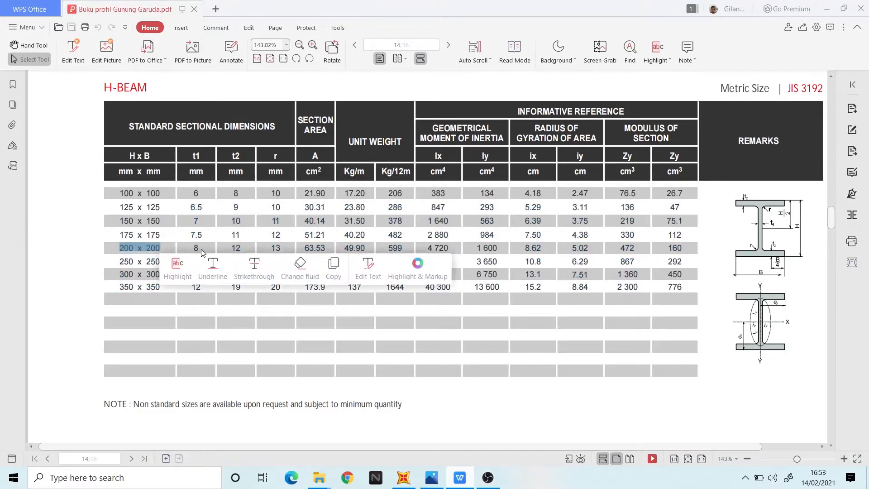
pyautogui.click(169, 245)
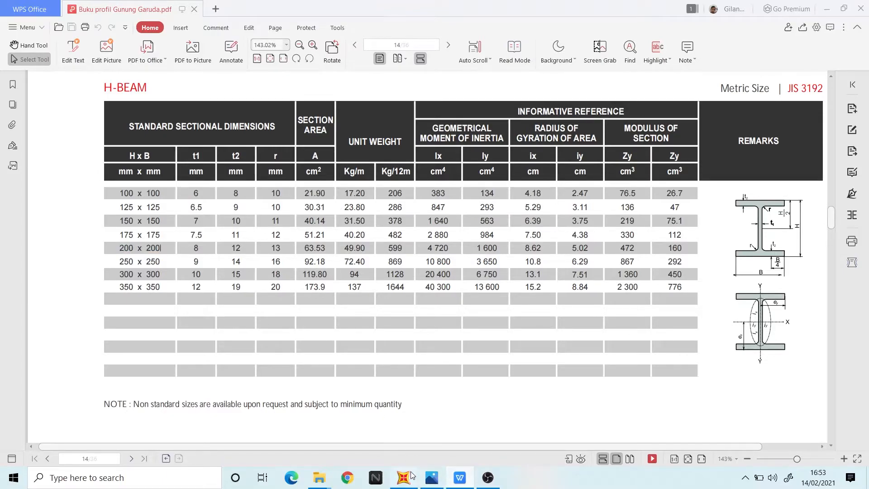
pyautogui.click(415, 484)
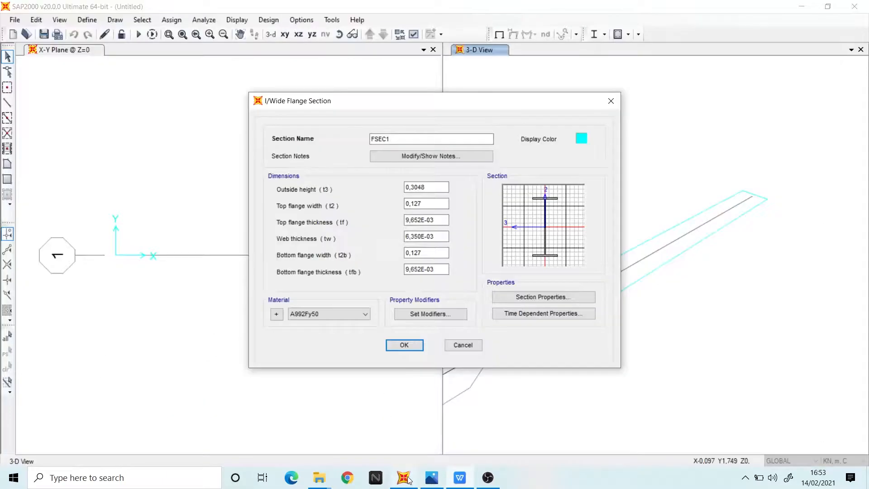
pyautogui.press('BackSpace')
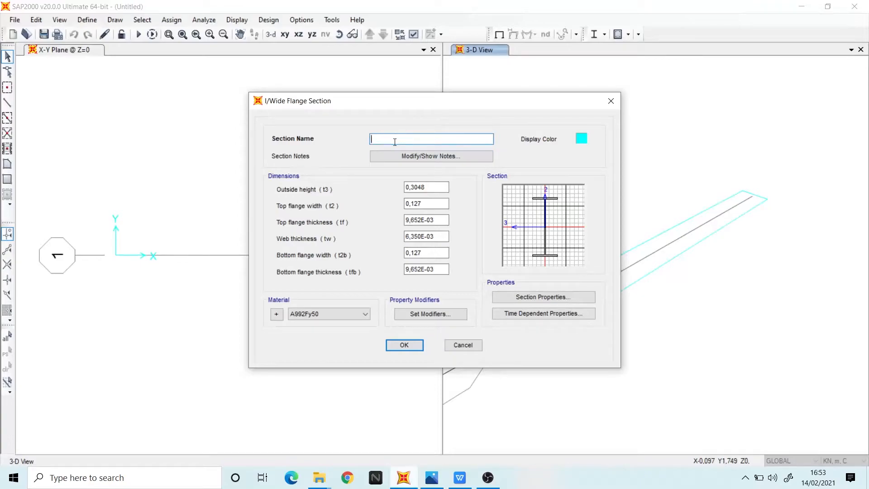
pyautogui.write('H-BEAM 200 x 200')
# Step: Set the section's outside height (t3) to 200 mm
pyautogui.click(436, 184)
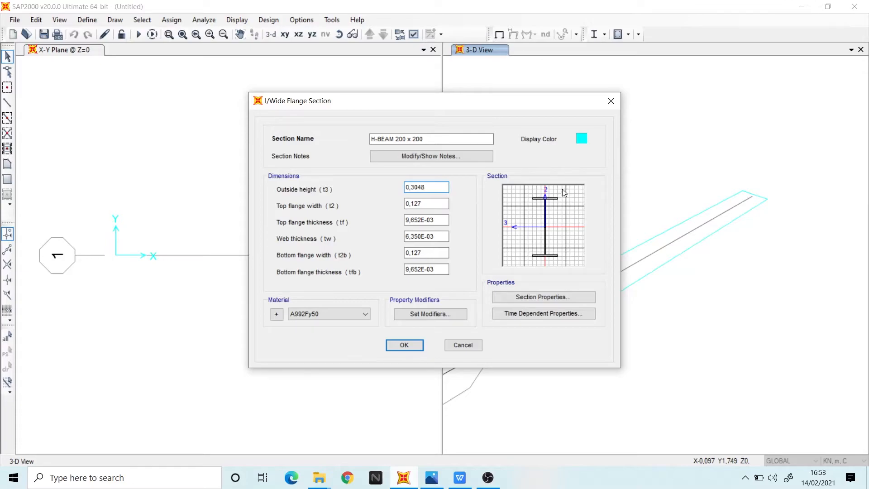
pyautogui.moveTo(437, 187); pyautogui.dragTo(382, 197)
pyautogui.press('BackSpace')
pyautogui.write('200 mm')
pyautogui.press('Return')
# Step: Set the top flange width (t2) to 200 mm
pyautogui.click(439, 203)
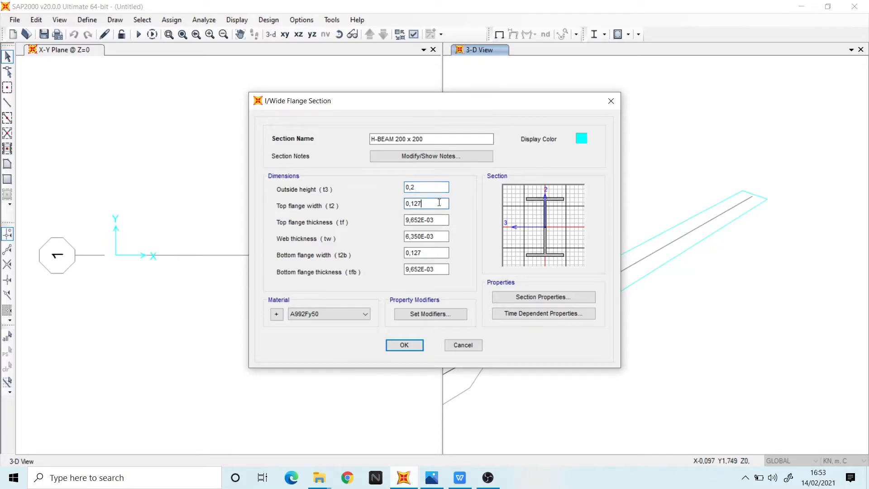
pyautogui.press('BackSpace')
pyautogui.press('BackSpace')
pyautogui.press('BackSpace')
pyautogui.press('BackSpace')
pyautogui.press('BackSpace')
pyautogui.write('200 mm')
pyautogui.press('Return')
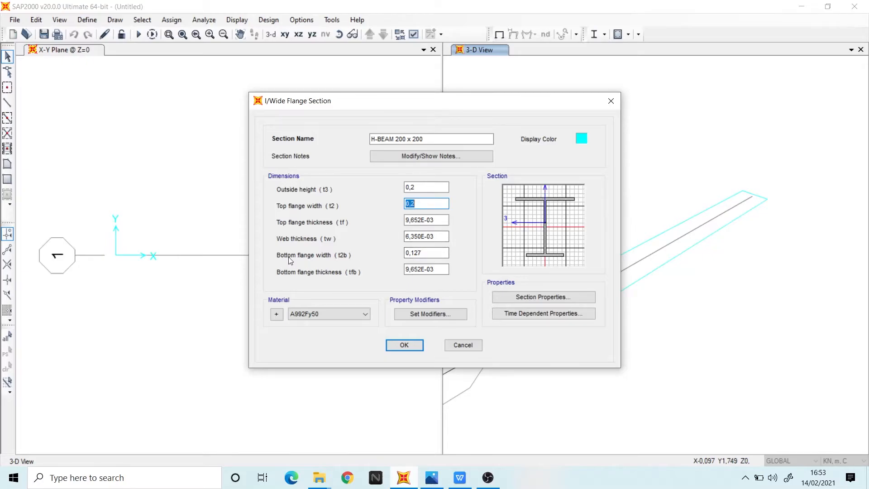
# Step: Set the bottom flange width (t2b) to 200 mm
pyautogui.click(428, 250)
pyautogui.press('BackSpace')
pyautogui.press('BackSpace')
pyautogui.press('BackSpace')
pyautogui.write('200 mm')
pyautogui.press('Return')
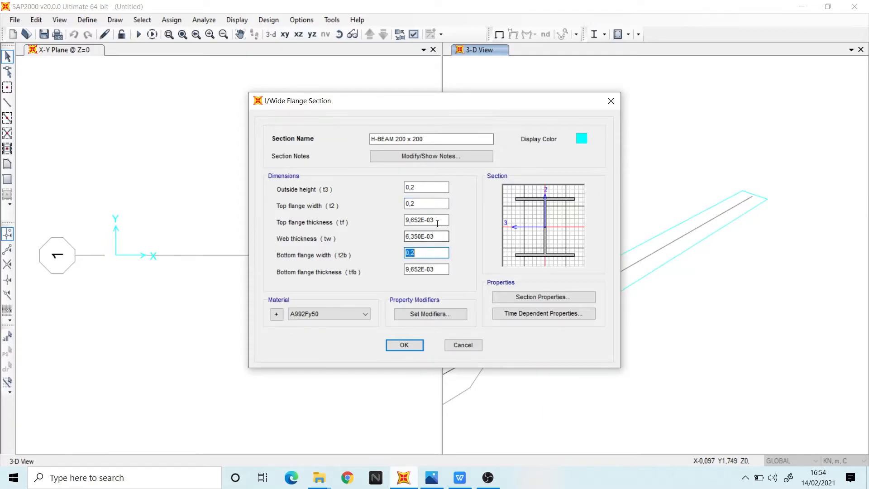
# Step: Look up the 200 x 200 thicknesses in the H-beam catalogue PDF and set the top flange thickness to 12 mm in SAP2000
pyautogui.click(458, 481)
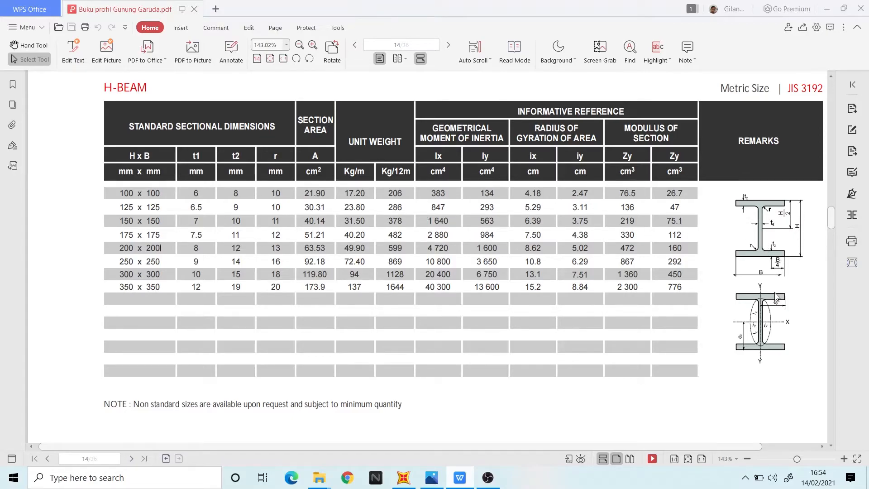
pyautogui.moveTo(245, 248); pyautogui.dragTo(236, 248)
pyautogui.click(280, 248)
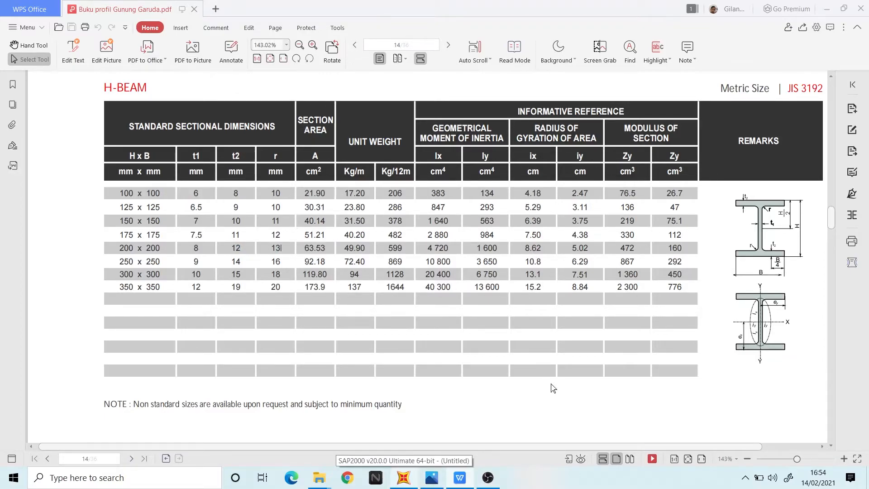
pyautogui.click(407, 479)
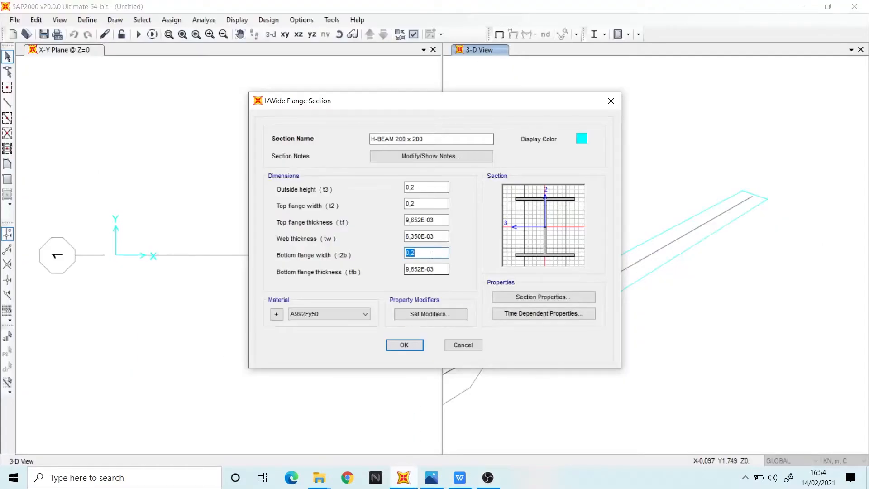
pyautogui.click(425, 220)
pyautogui.press('BackSpace')
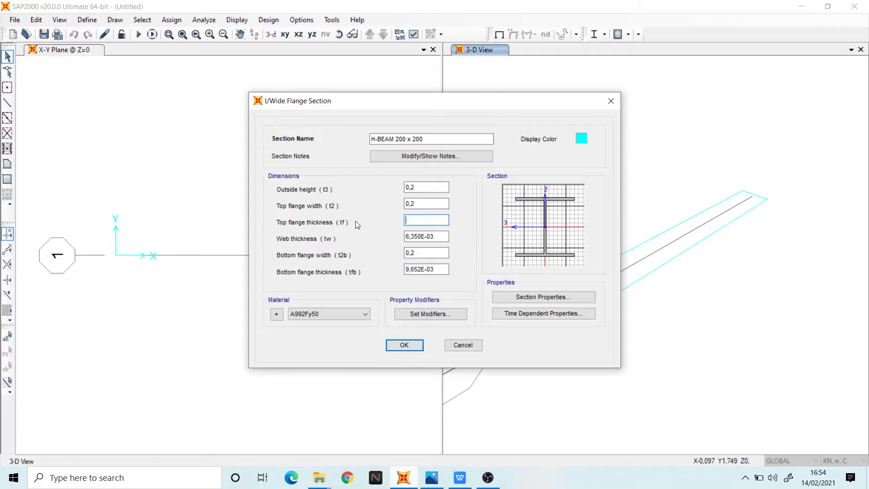
pyautogui.write('12 mm')
pyautogui.press('Return')
# Step: Set the web thickness (tw) to 8 mm and the bottom flange thickness (tfb) to 12 mm
pyautogui.moveTo(437, 236); pyautogui.dragTo(378, 237)
pyautogui.press('BackSpace')
pyautogui.write('8')
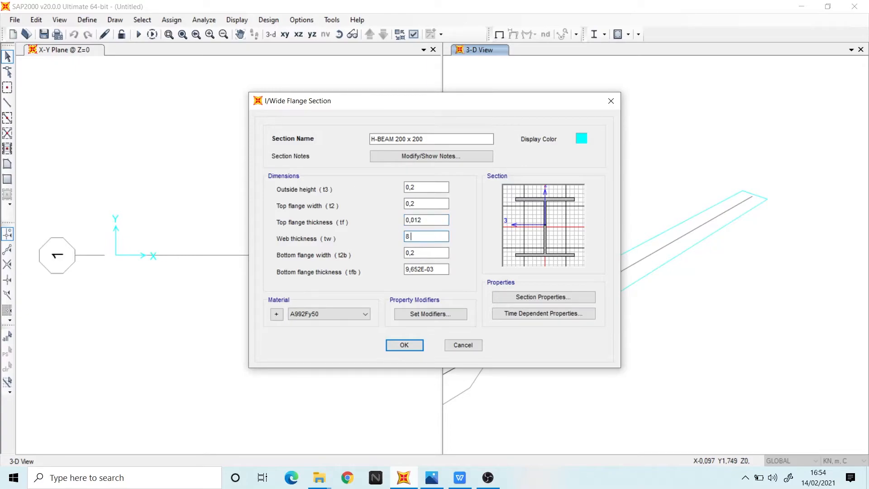
pyautogui.write(' mm')
pyautogui.press('Return')
pyautogui.moveTo(437, 269); pyautogui.dragTo(370, 264)
pyautogui.write('12 mm')
pyautogui.press('Return')
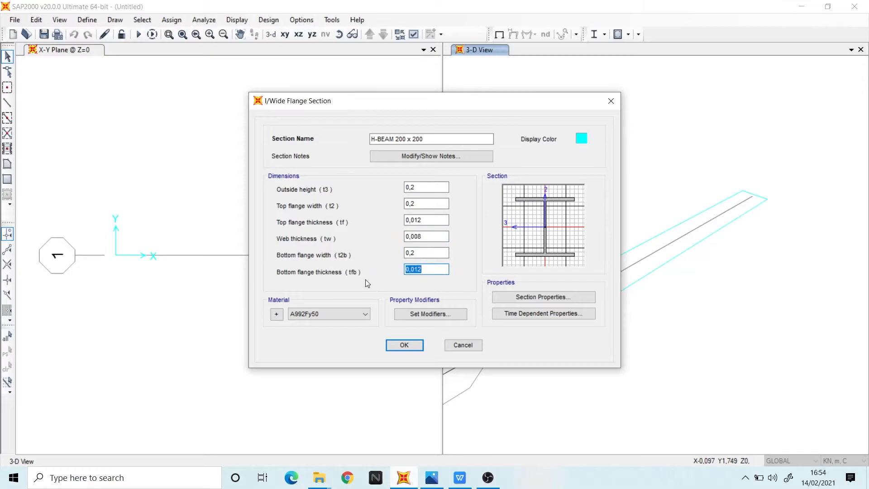
# Step: Assign the BJ 37 material to the H-BEAM 200 x 200 section and save the frame properties
pyautogui.click(367, 315)
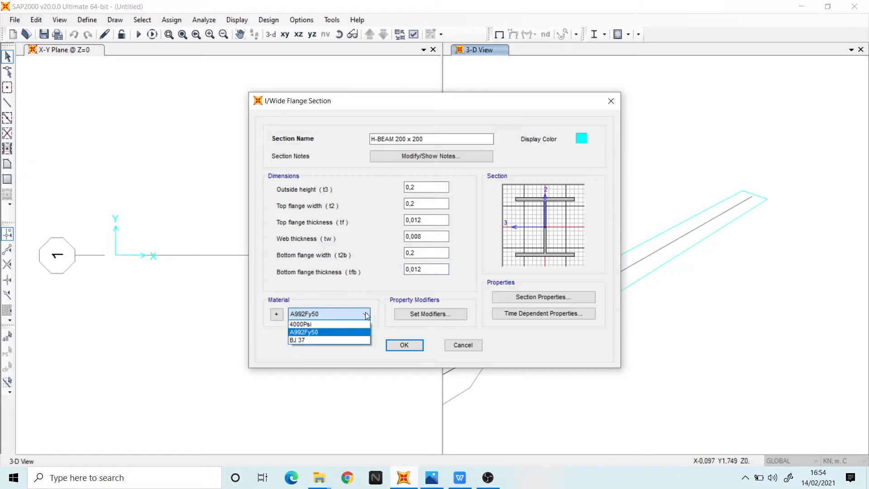
pyautogui.click(363, 338)
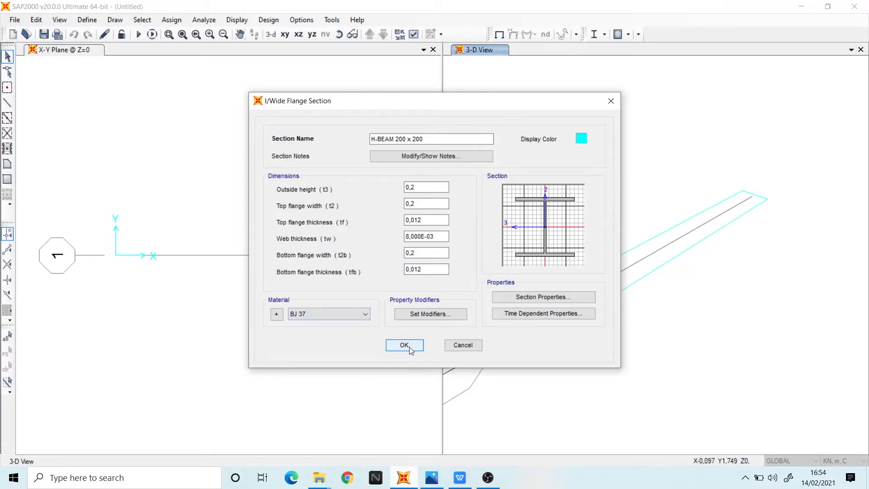
pyautogui.click(409, 347)
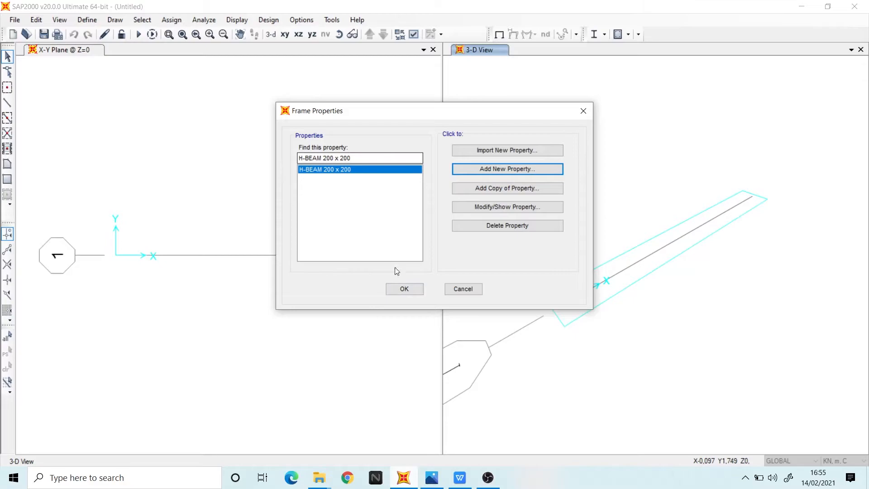
pyautogui.click(405, 287)
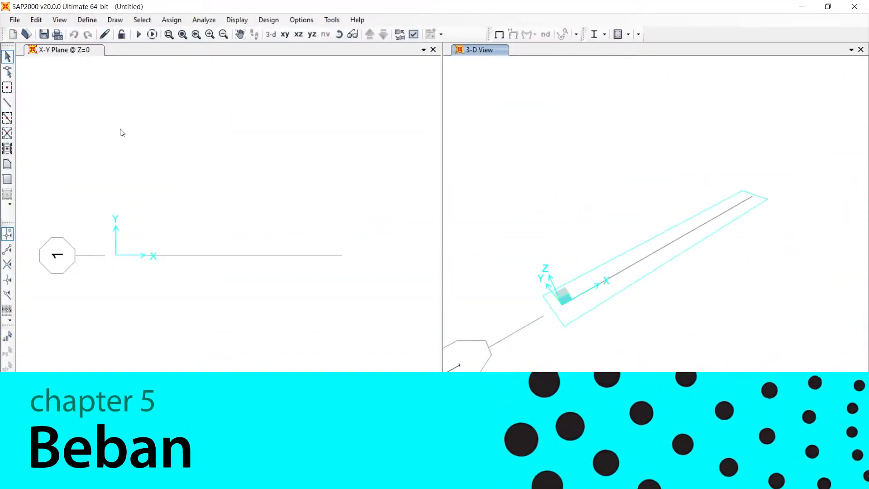
# Step: Add a load pattern named Beban Hidup of type Live with self weight multiplier 0, keeping the DEAD pattern
pyautogui.click(86, 20)
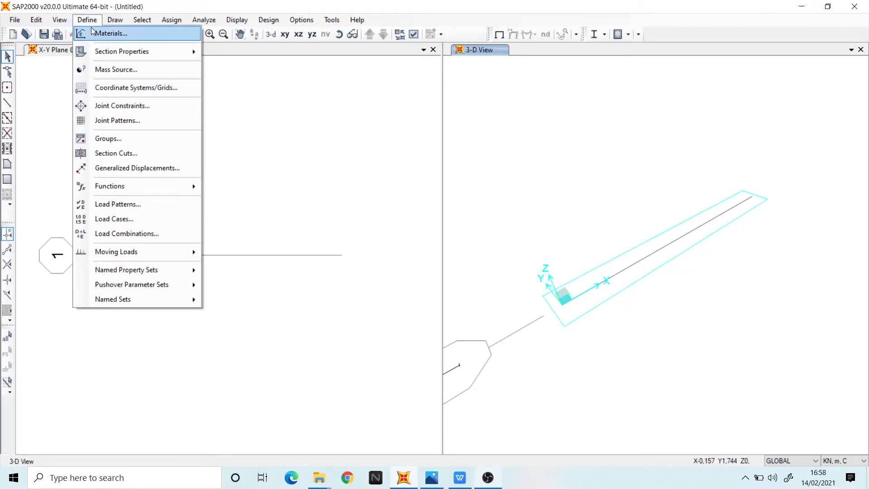
pyautogui.click(116, 204)
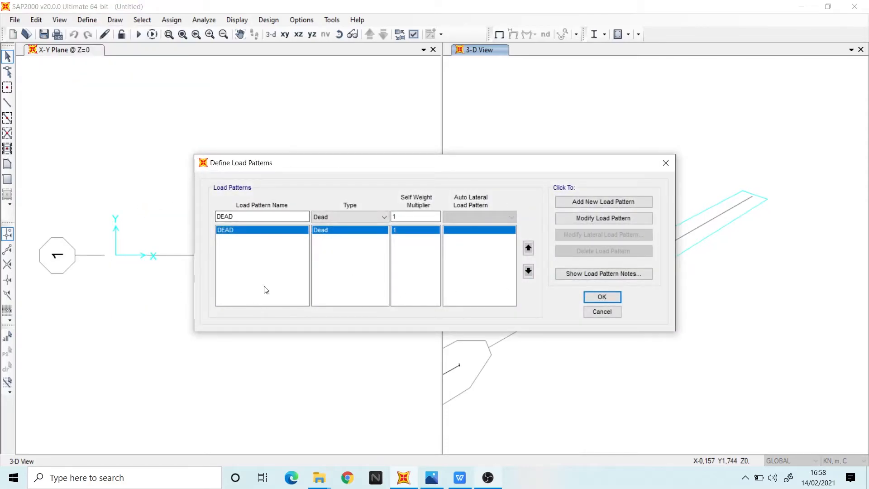
pyautogui.click(369, 216)
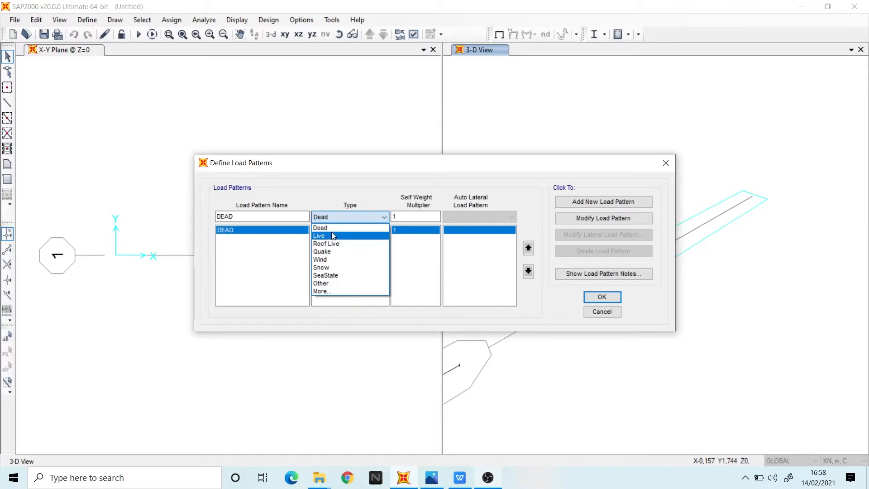
pyautogui.click(278, 215)
pyautogui.doubleClick(278, 215)
pyautogui.press('BackSpace')
pyautogui.write('Beban Hidup')
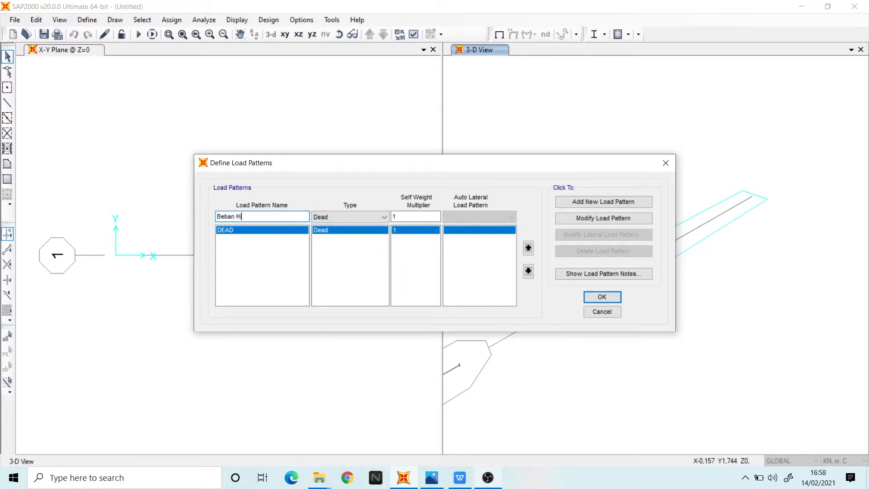
pyautogui.click(329, 218)
pyautogui.click(340, 235)
pyautogui.click(604, 205)
pyautogui.click(240, 229)
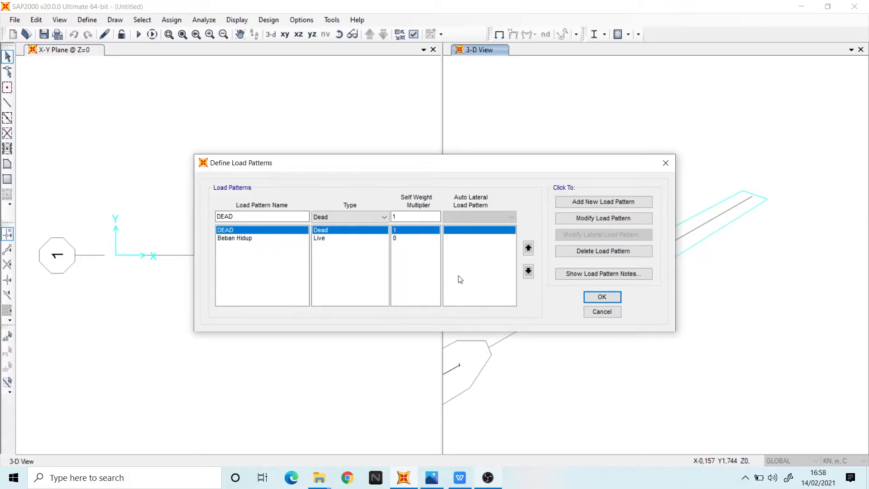
pyautogui.click(611, 297)
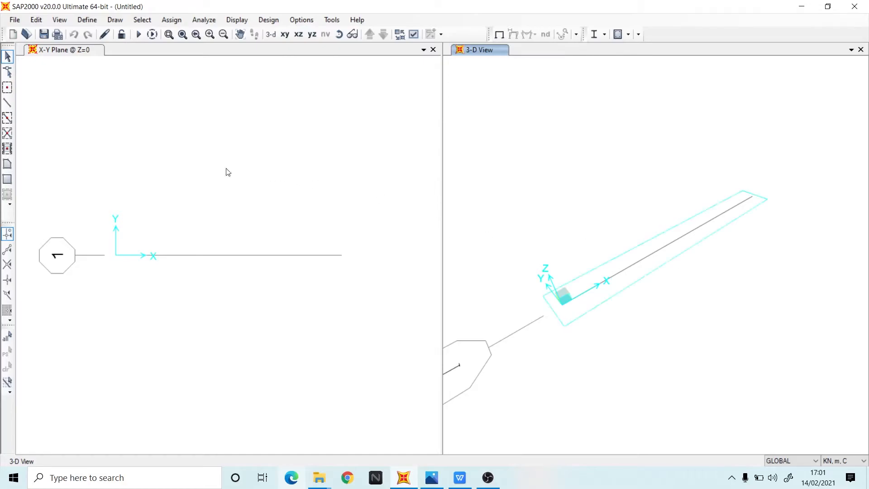
# Step: Draw a straight H-BEAM 200 x 200 frame along the X axis from X 0 to X 2 m and select it
pyautogui.click(114, 20)
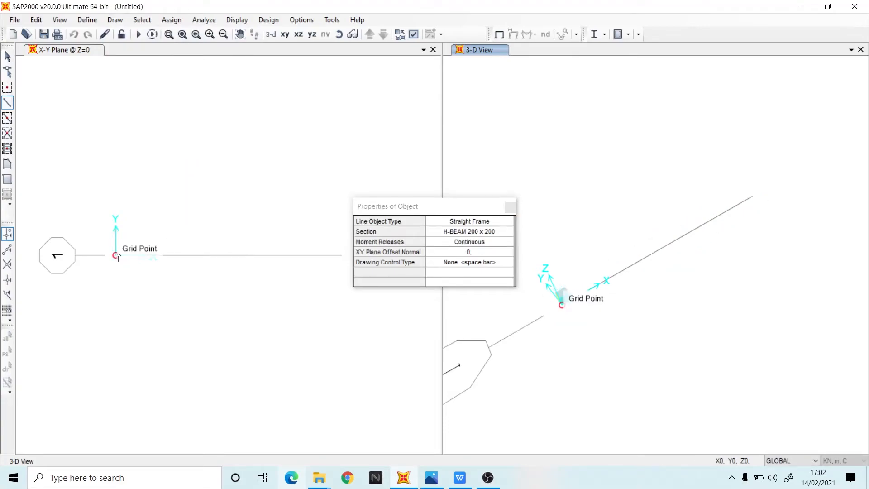
pyautogui.click(117, 256)
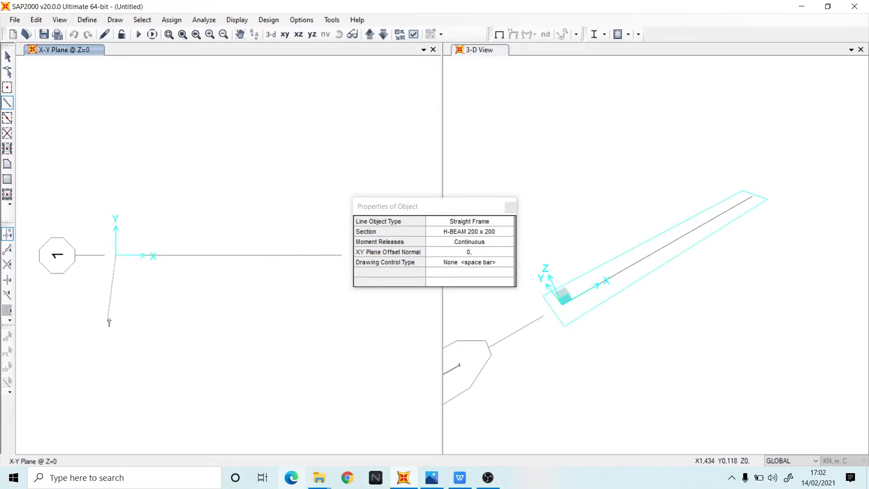
pyautogui.click(341, 256)
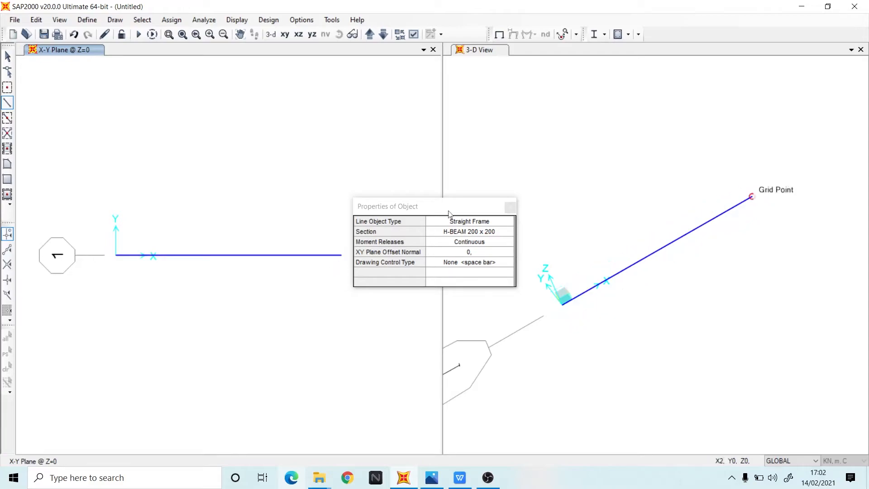
pyautogui.click(510, 208)
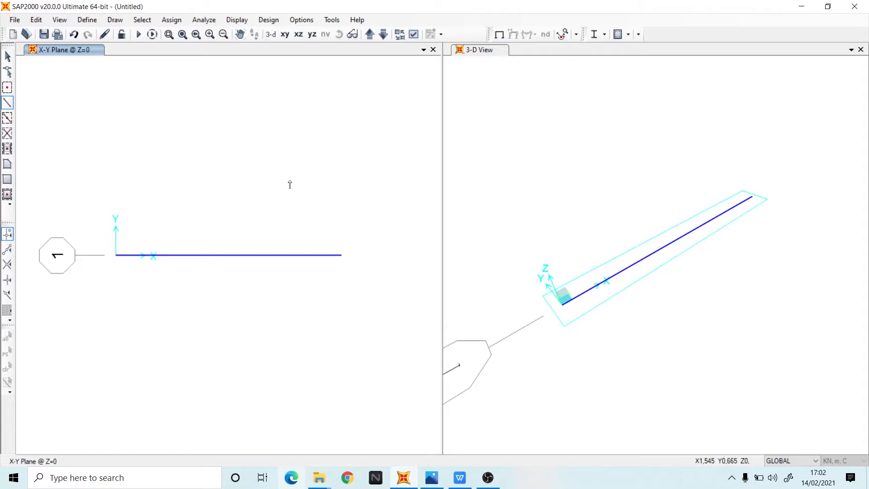
pyautogui.press('Escape')
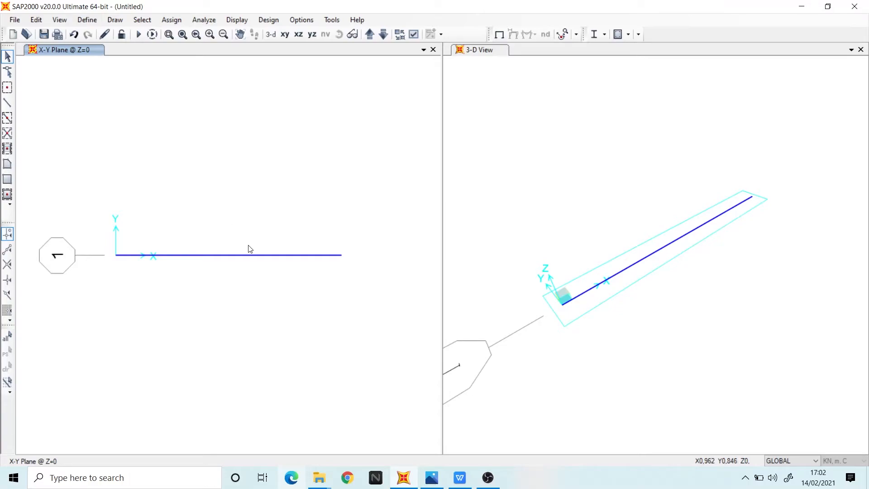
pyautogui.click(260, 255)
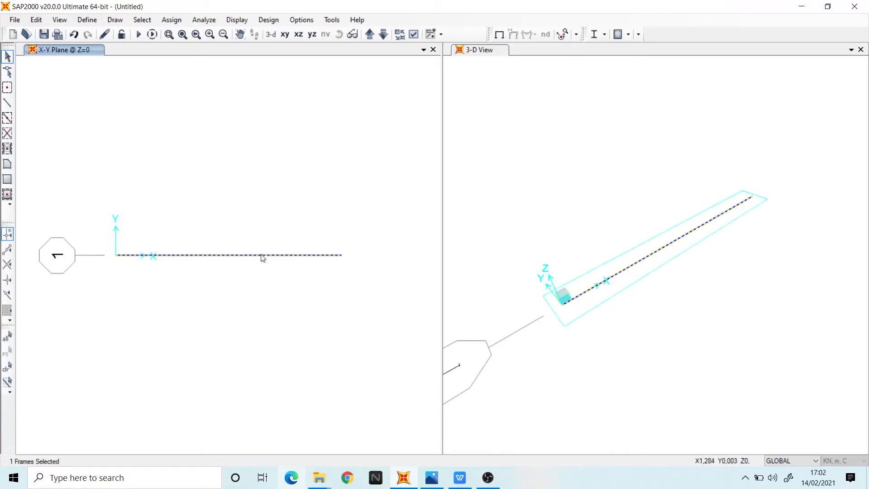
pyautogui.moveTo(378, 300); pyautogui.dragTo(274, 298)
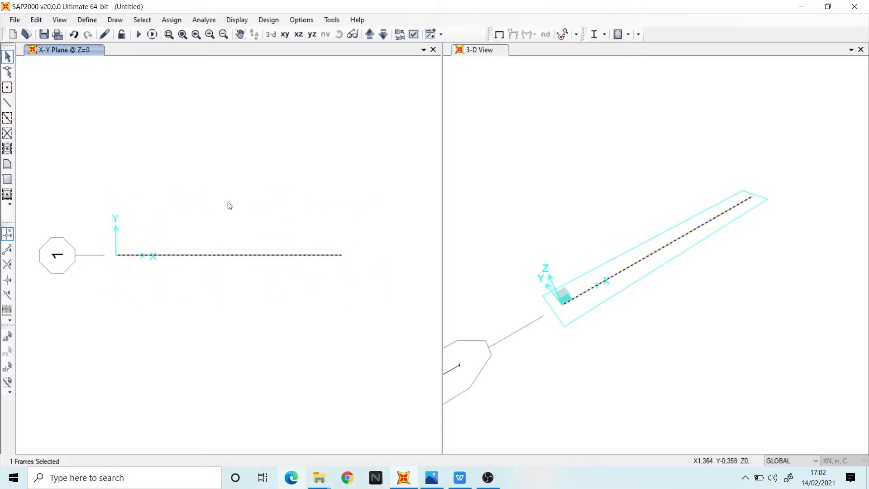
pyautogui.click(83, 20)
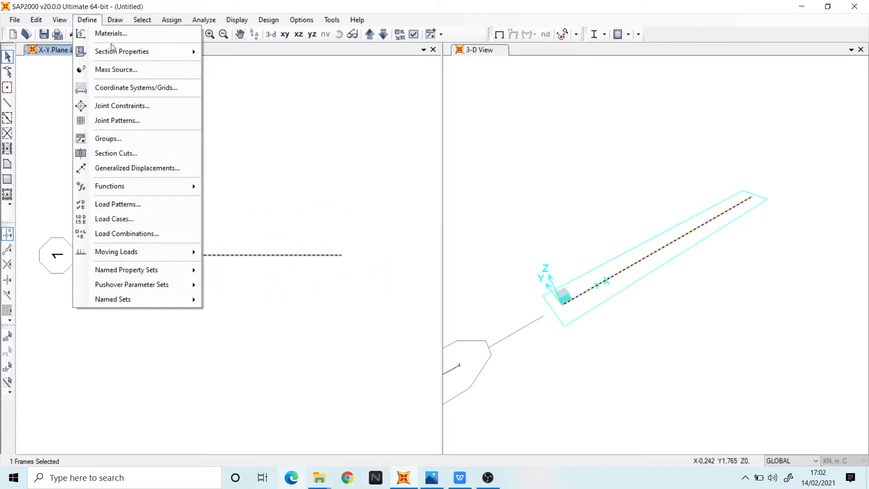
pyautogui.moveTo(120, 54)
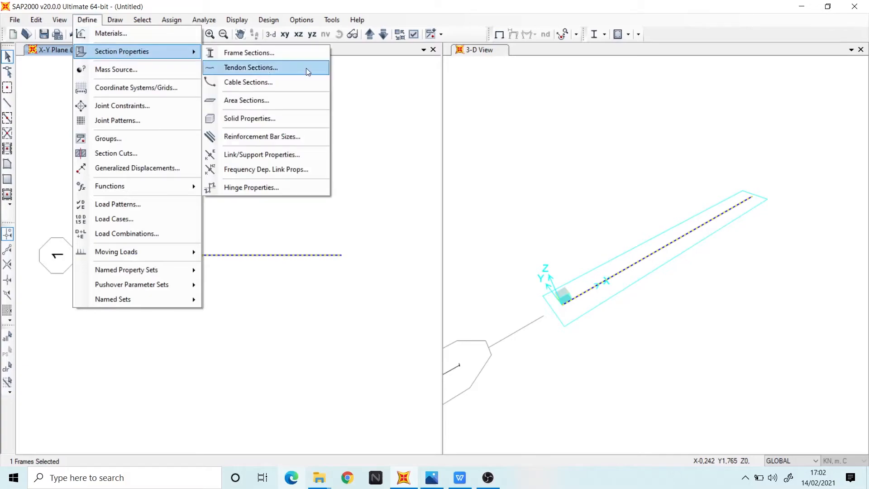
pyautogui.click(403, 231)
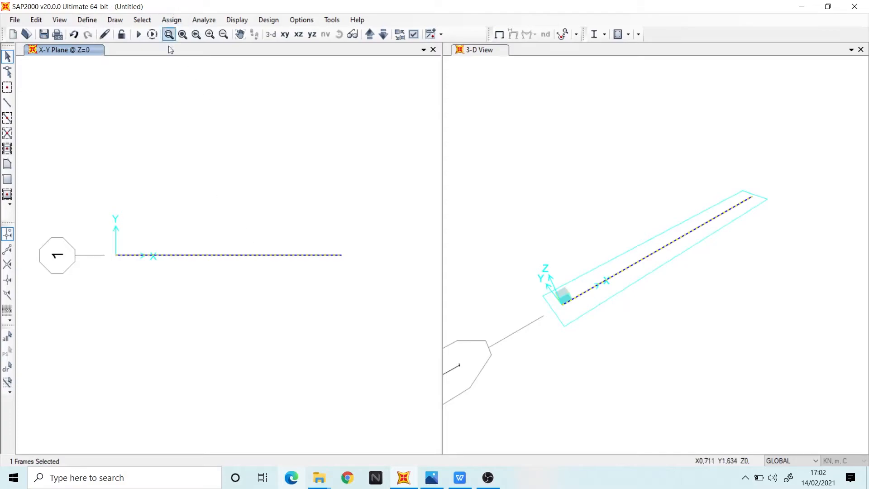
# Step: Assign the H-BEAM 200 x 200 frame section to the selected beam
pyautogui.click(170, 20)
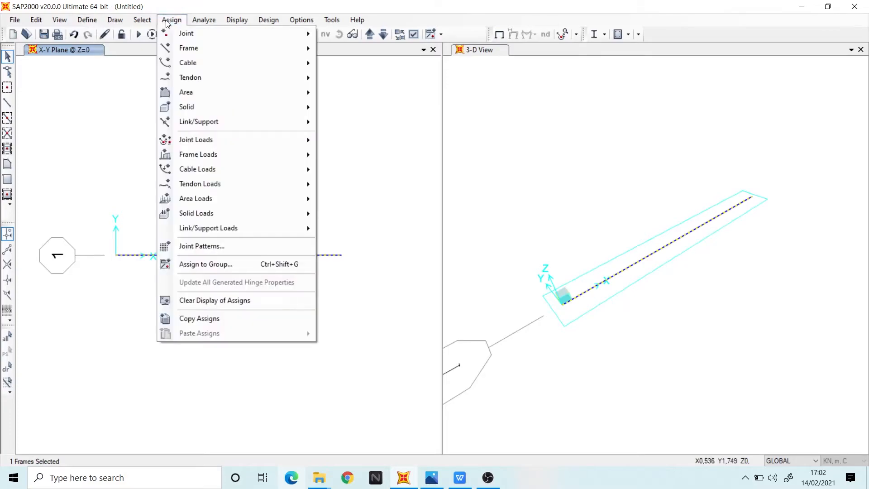
pyautogui.moveTo(205, 48)
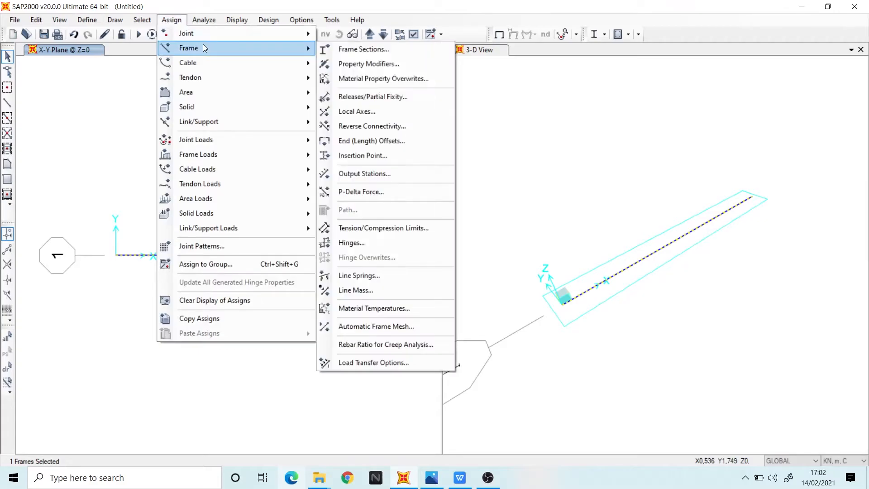
pyautogui.click(368, 50)
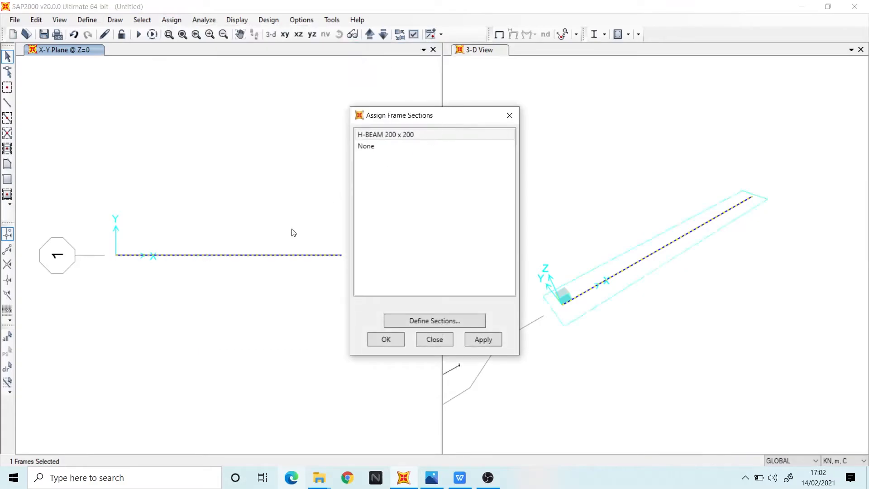
pyautogui.click(380, 137)
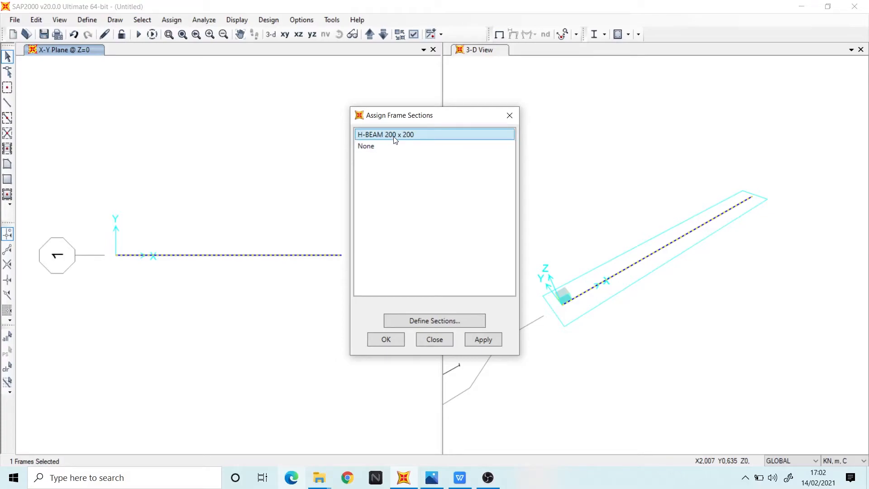
pyautogui.moveTo(295, 286); pyautogui.dragTo(108, 177)
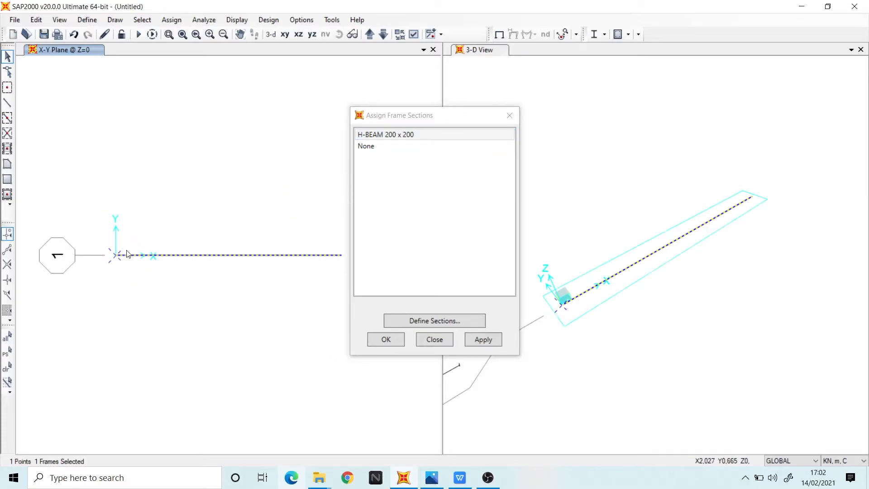
pyautogui.click(116, 255)
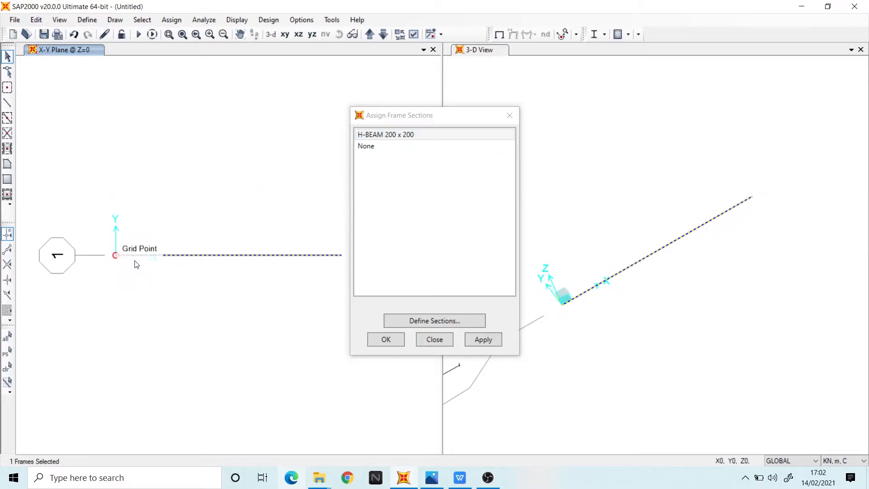
pyautogui.click(482, 341)
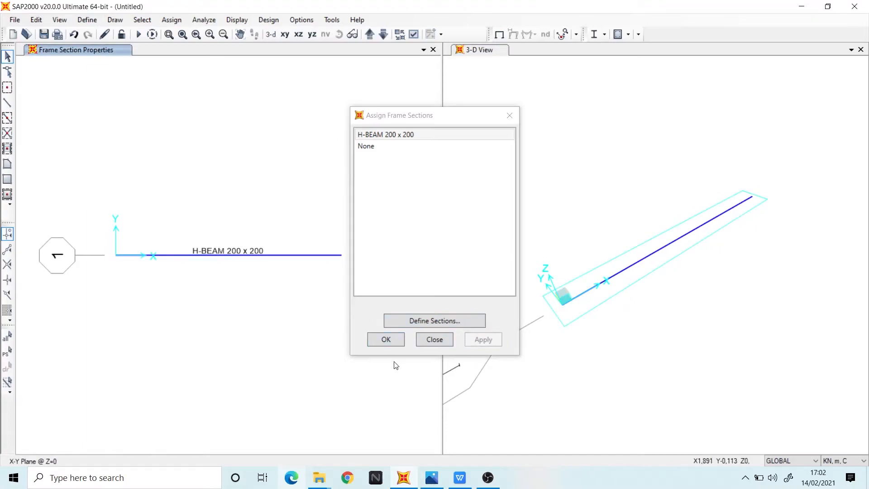
pyautogui.click(384, 339)
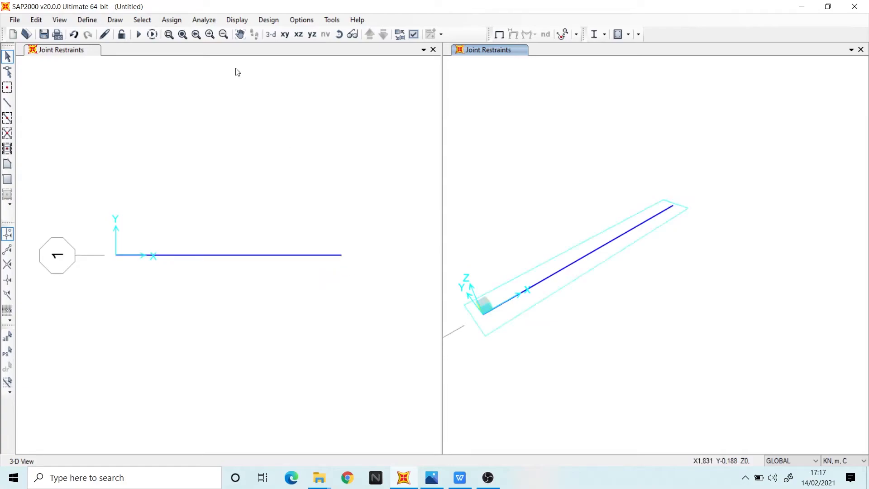
# Step: Open the joint restraints assignment and move its dialog away from the beam
pyautogui.click(175, 22)
pyautogui.moveTo(196, 37)
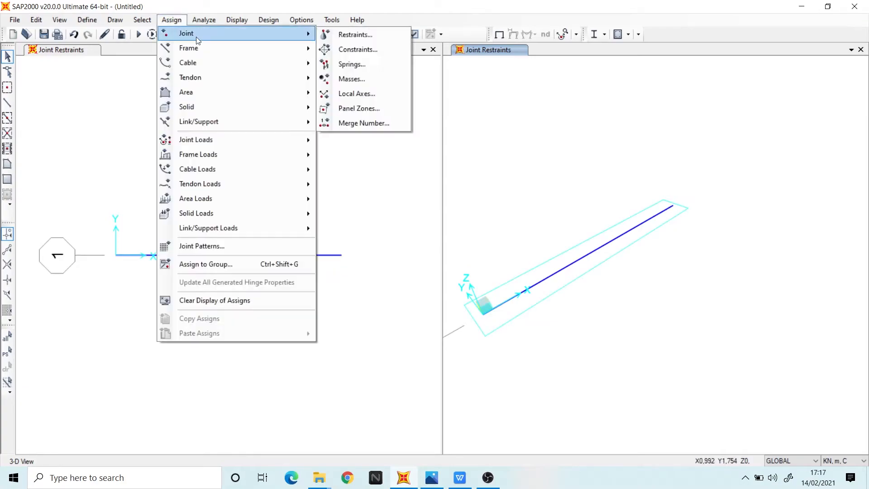
pyautogui.click(356, 35)
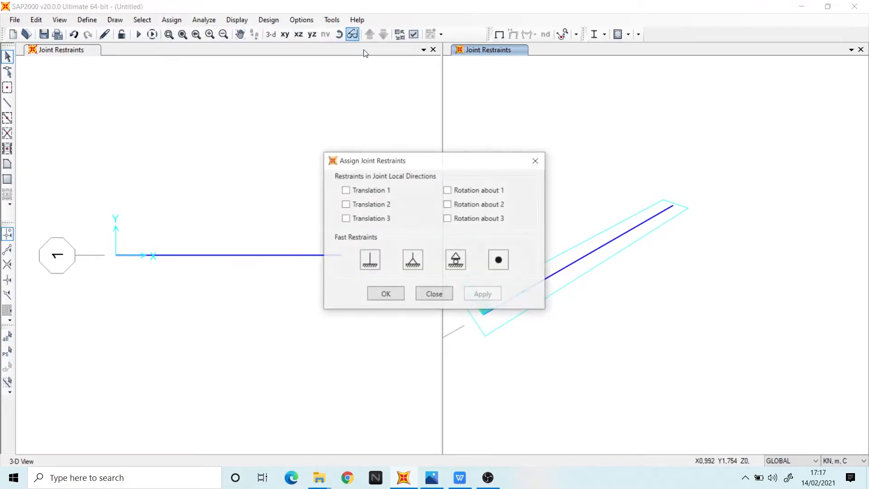
pyautogui.moveTo(482, 165); pyautogui.dragTo(680, 69)
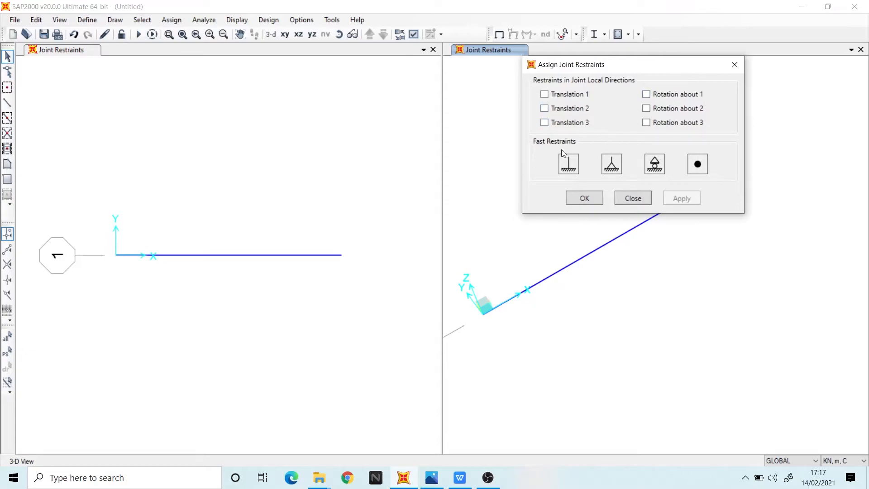
# Step: Try the fixed, pinned, roller and free restraint presets one after another
pyautogui.click(573, 171)
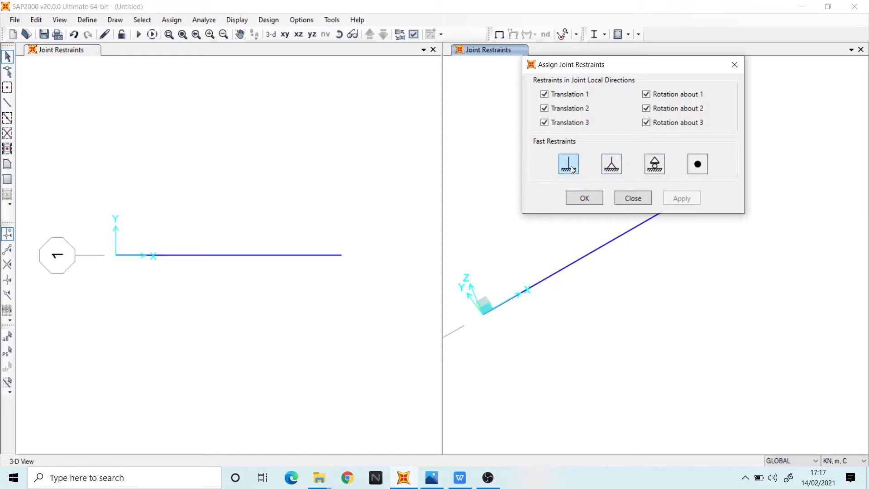
pyautogui.click(616, 166)
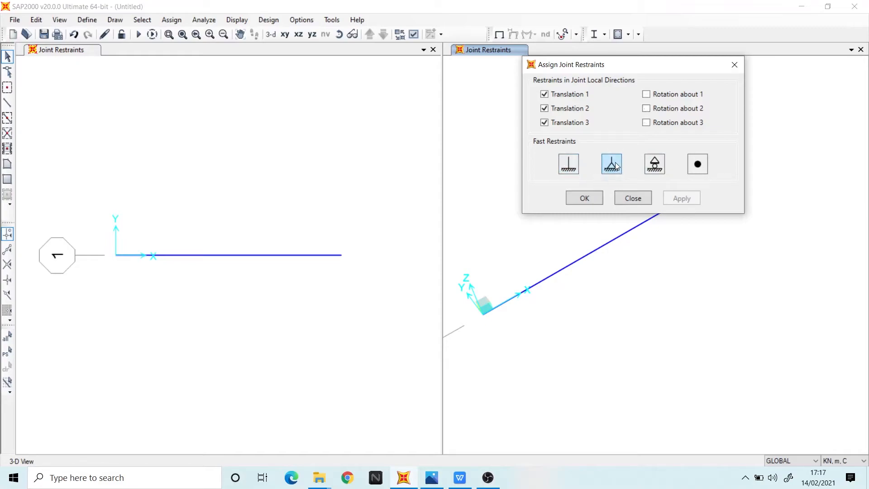
pyautogui.click(661, 163)
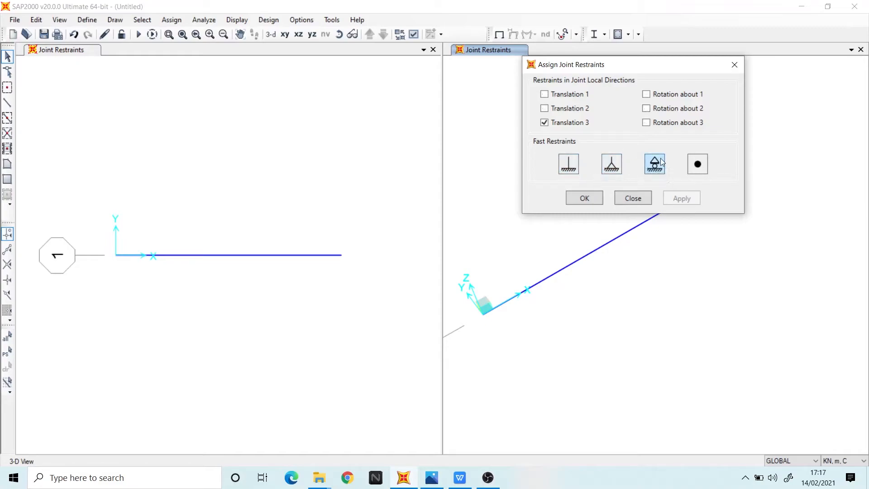
pyautogui.click(696, 164)
# Step: Assign a pinned support to the joint at X 0, restraining Translation 1, 2 and 3 plus Rotation about 1 and 3
pyautogui.moveTo(651, 64); pyautogui.dragTo(392, 45)
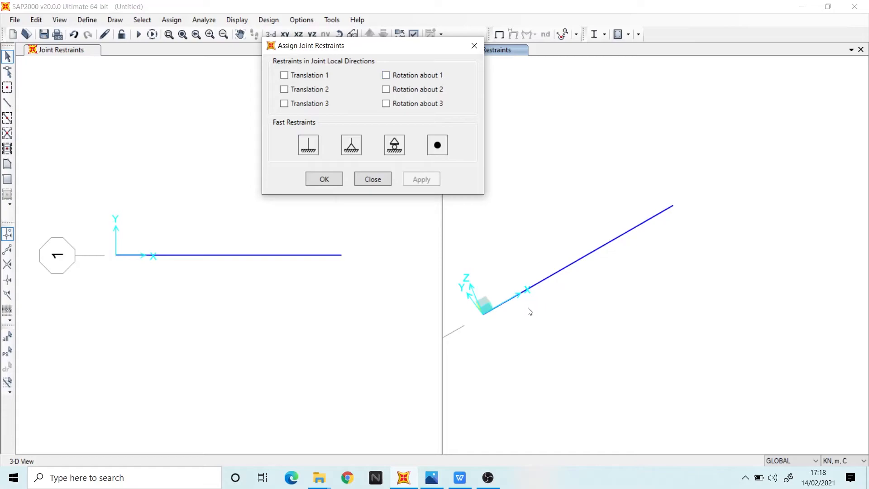
pyautogui.keyDown('shift'); pyautogui.moveTo(531, 313); pyautogui.dragTo(641, 315, button='middle'); pyautogui.keyUp('shift')
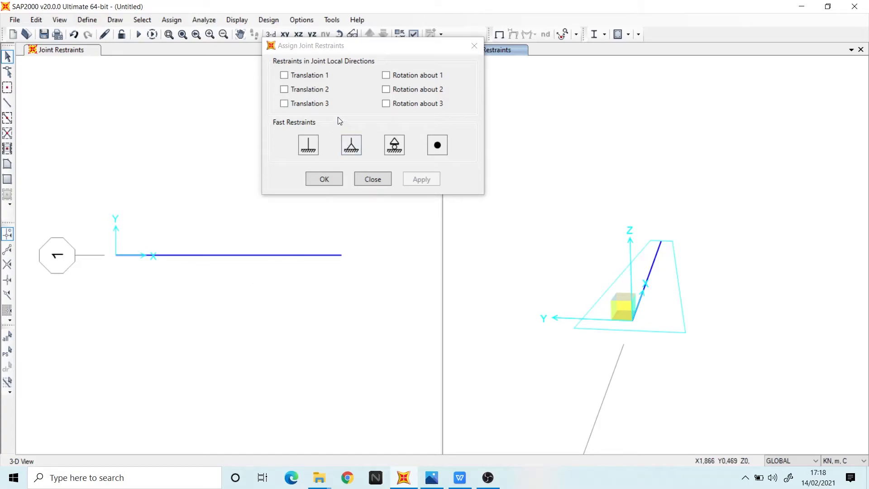
pyautogui.moveTo(312, 49); pyautogui.dragTo(266, 28)
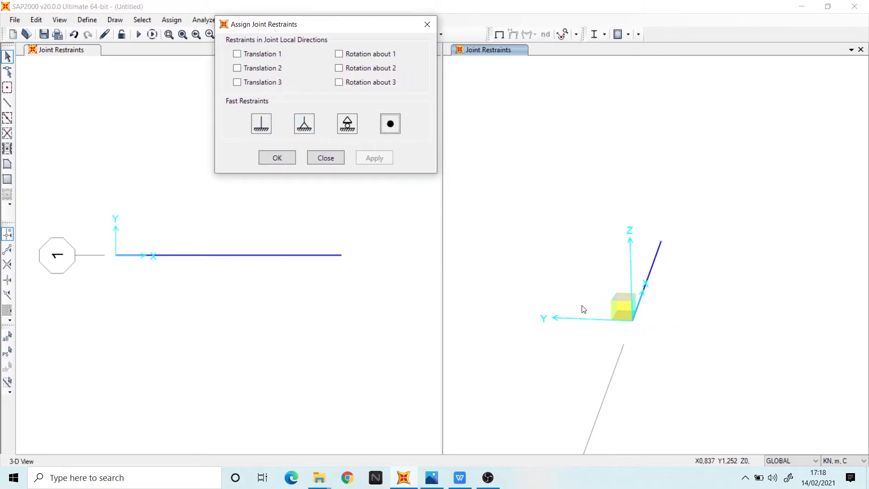
pyautogui.moveTo(676, 298); pyautogui.dragTo(660, 299, button='middle')
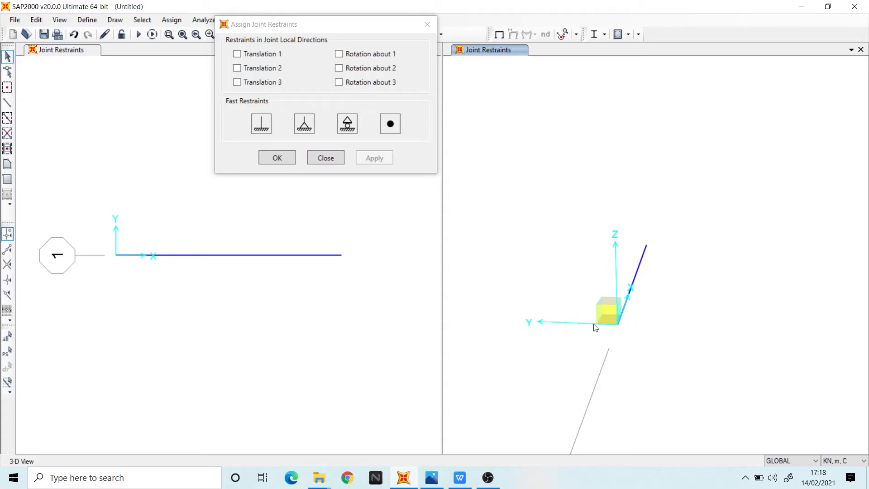
pyautogui.click(303, 126)
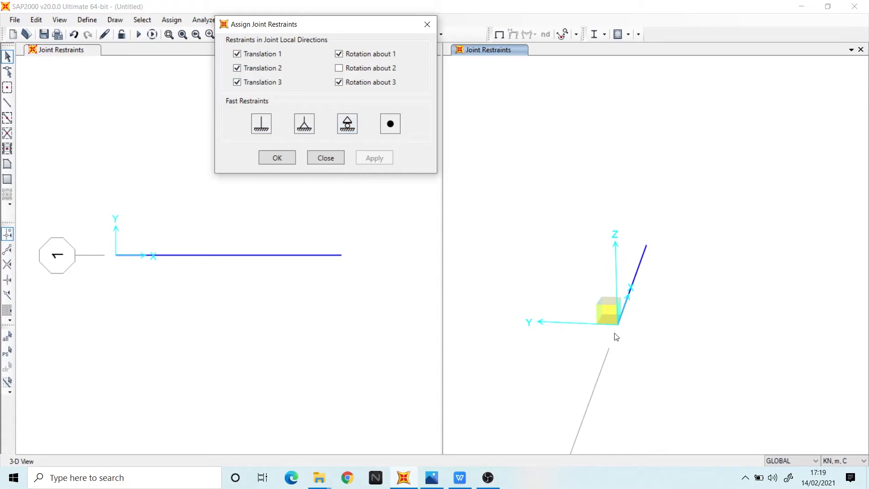
pyautogui.click(116, 256)
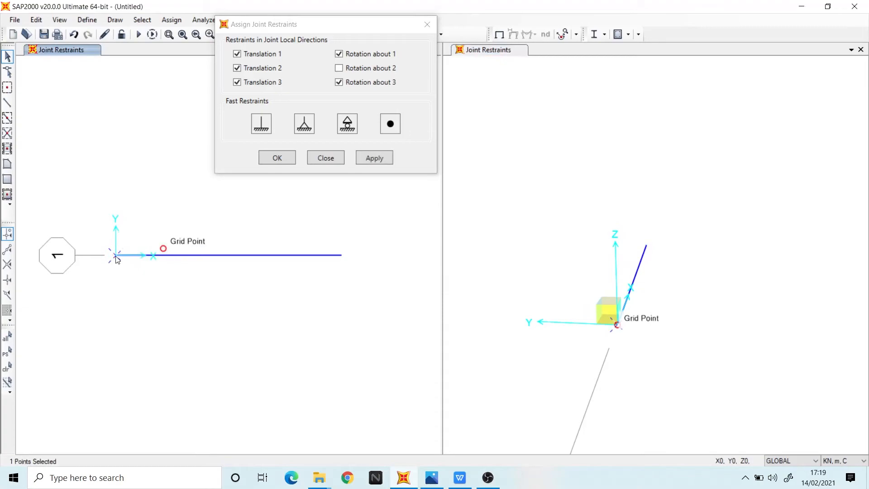
pyautogui.click(374, 157)
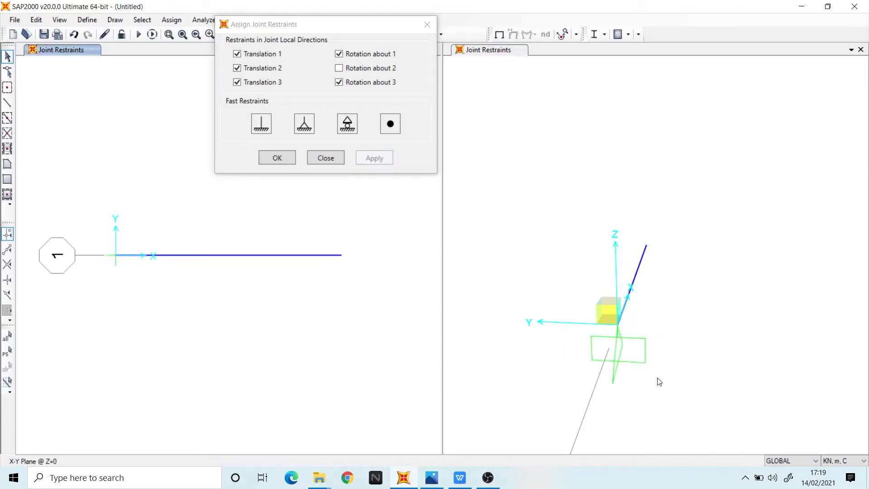
# Step: Assign a roller support to the joint at X 2 m, restraining Translation 2 and 3 plus Rotation about 1 and 3
pyautogui.keyDown('shift'); pyautogui.moveTo(650, 367); pyautogui.dragTo(559, 350, button='middle'); pyautogui.keyUp('shift')
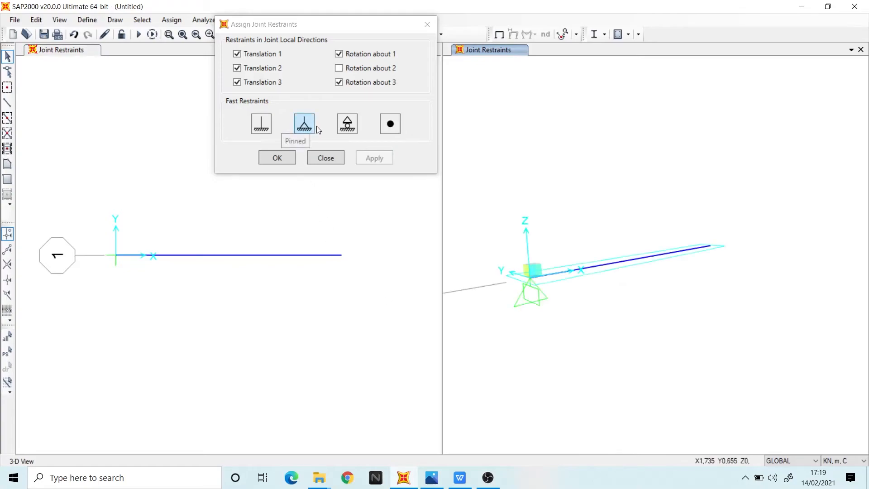
pyautogui.click(349, 128)
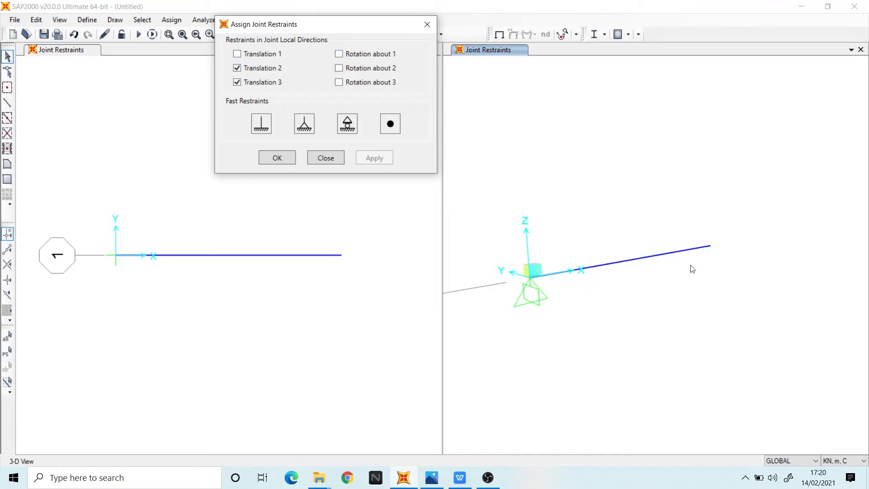
pyautogui.click(340, 54)
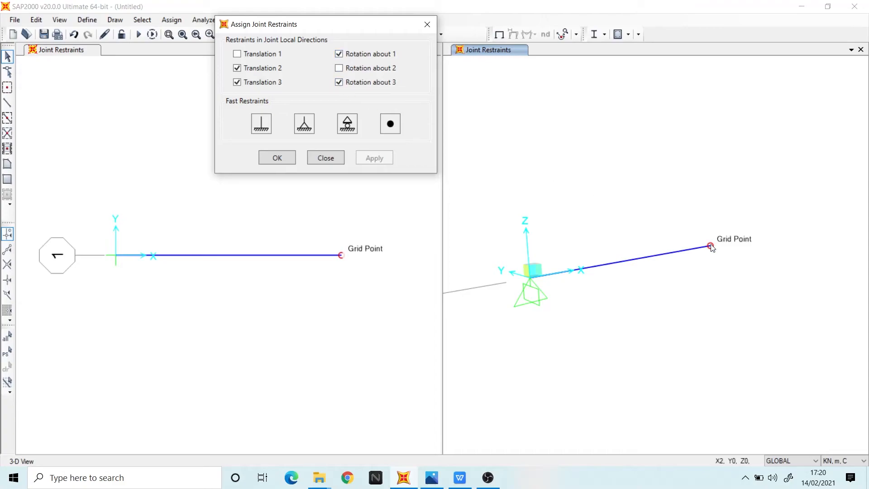
pyautogui.click(341, 255)
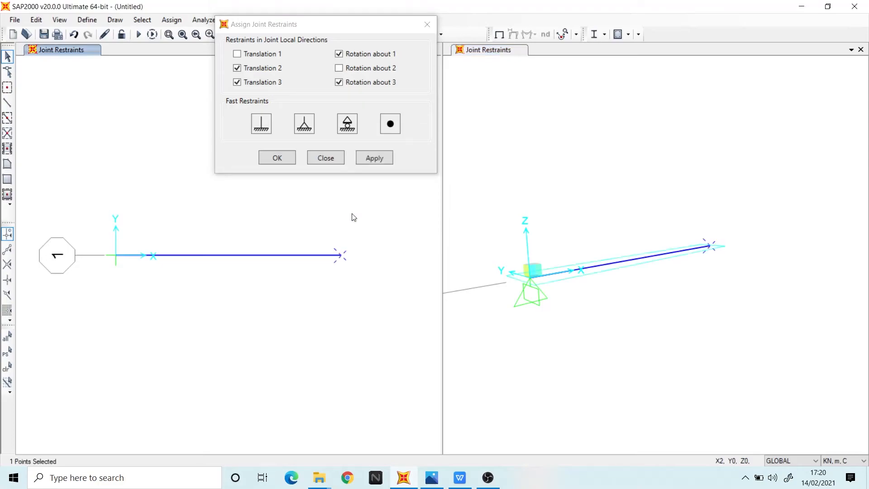
pyautogui.click(384, 159)
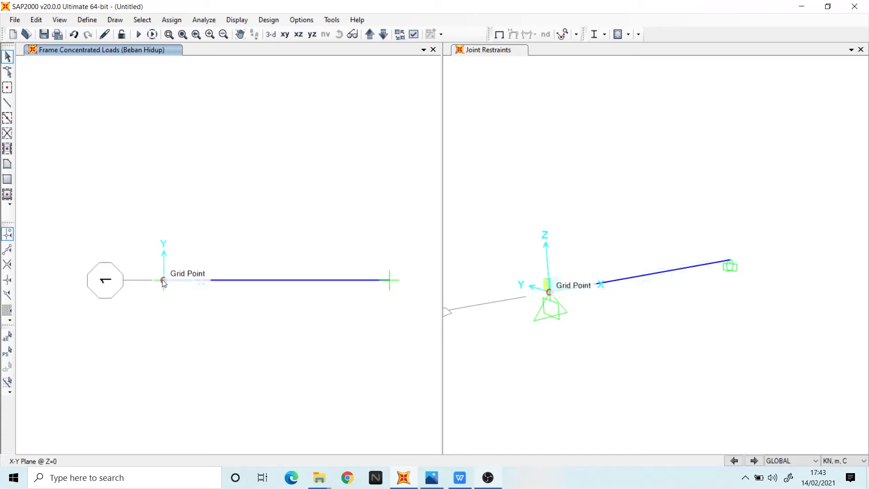
# Step: Start a frame point load assignment with the Beban Hidup pattern, GLOBAL coordinate system, Gravity direction and Force load type
pyautogui.click(389, 286)
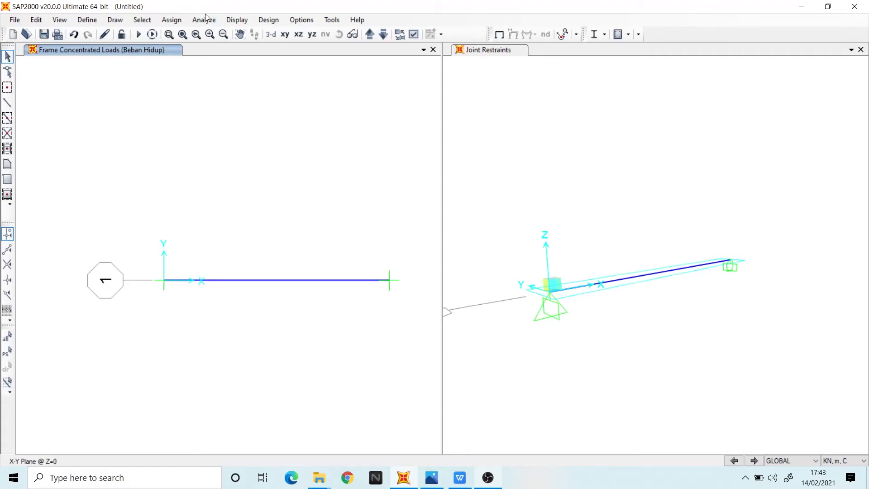
pyautogui.click(181, 23)
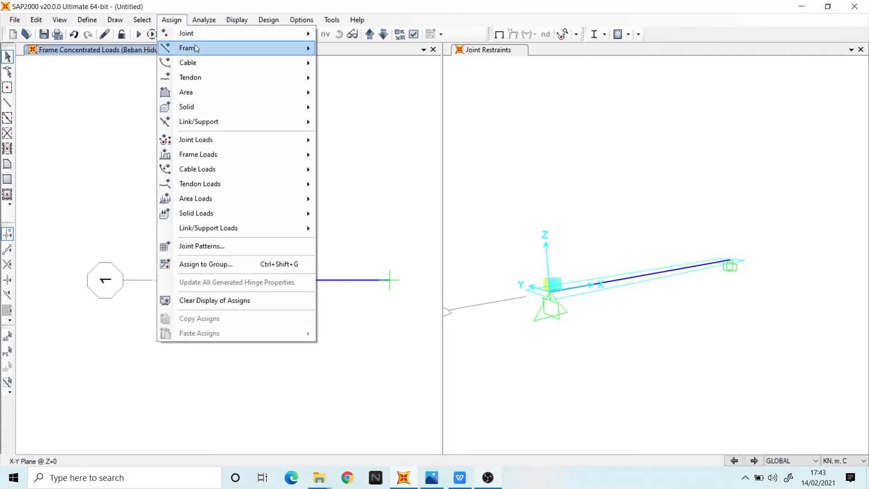
pyautogui.moveTo(239, 156)
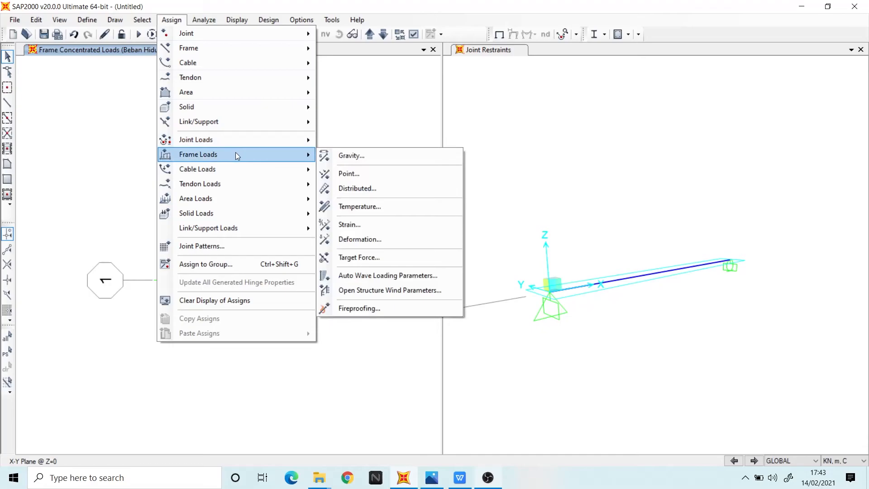
pyautogui.click(363, 173)
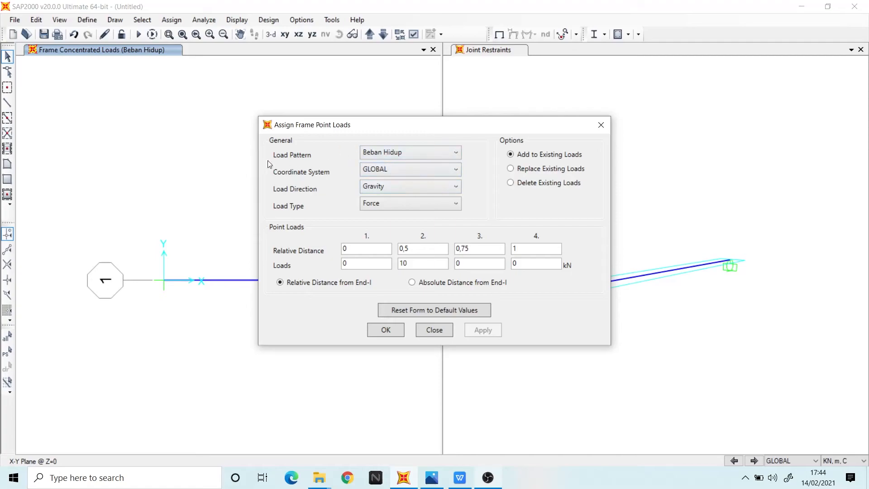
pyautogui.click(378, 158)
pyautogui.click(379, 169)
pyautogui.click(368, 184)
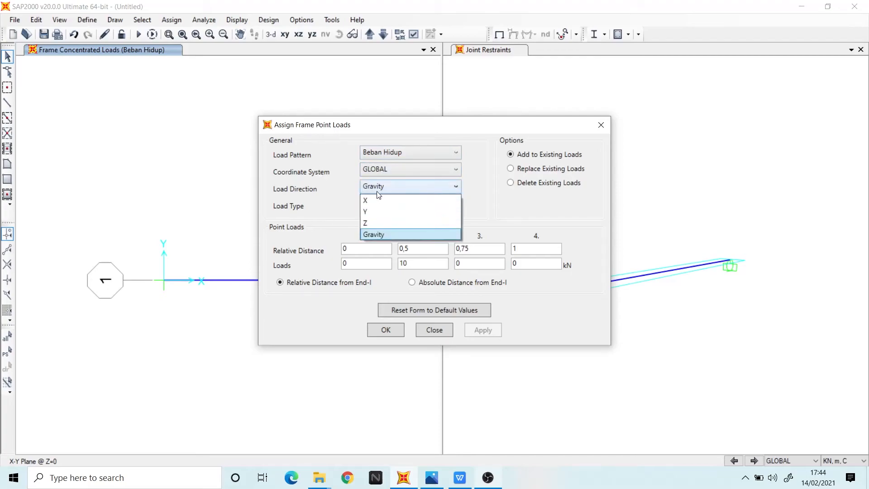
pyautogui.click(381, 235)
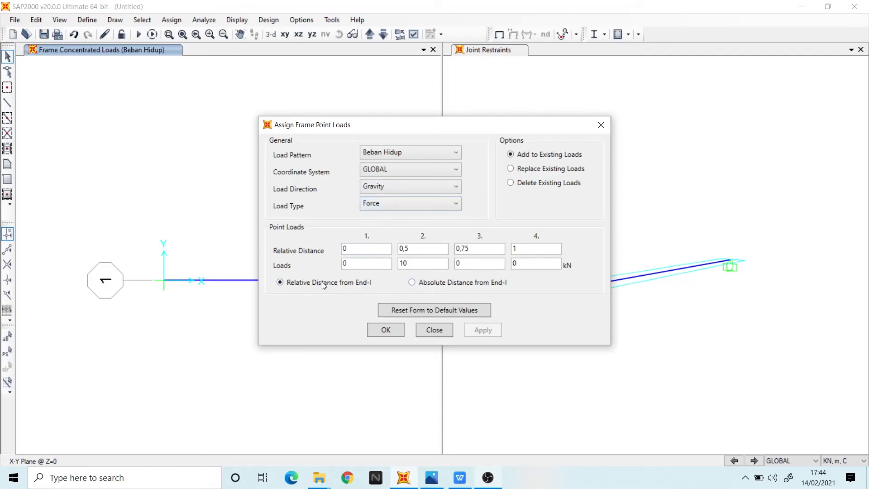
# Step: Compare absolute and relative distance from End-I for the point loads, returning to Relative Distance from End-I
pyautogui.click(421, 284)
pyautogui.click(368, 282)
pyautogui.moveTo(388, 125); pyautogui.dragTo(548, 80)
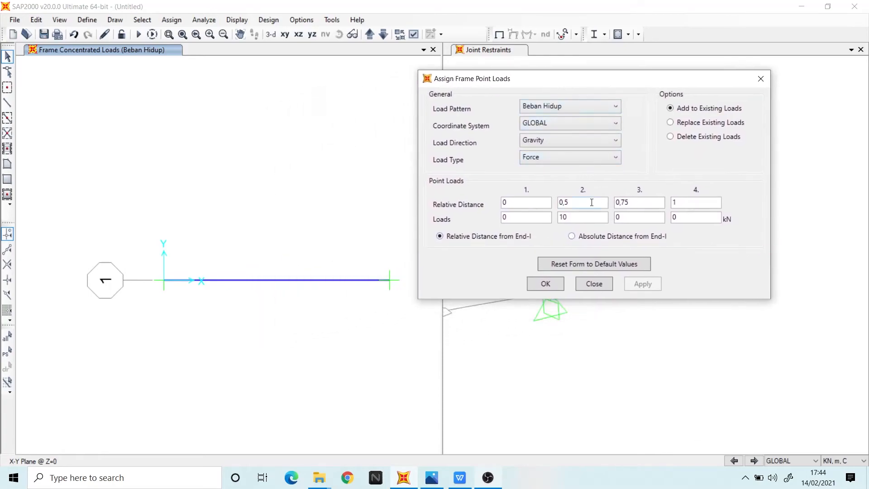
pyautogui.click(581, 238)
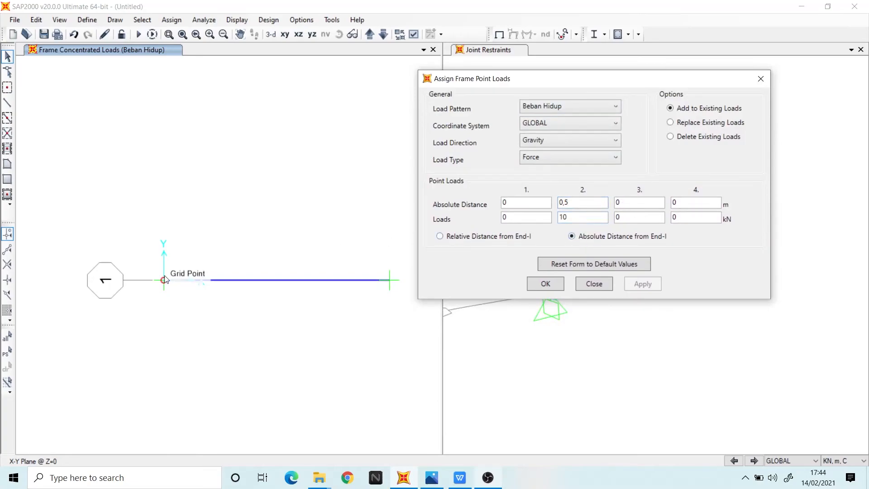
pyautogui.click(485, 236)
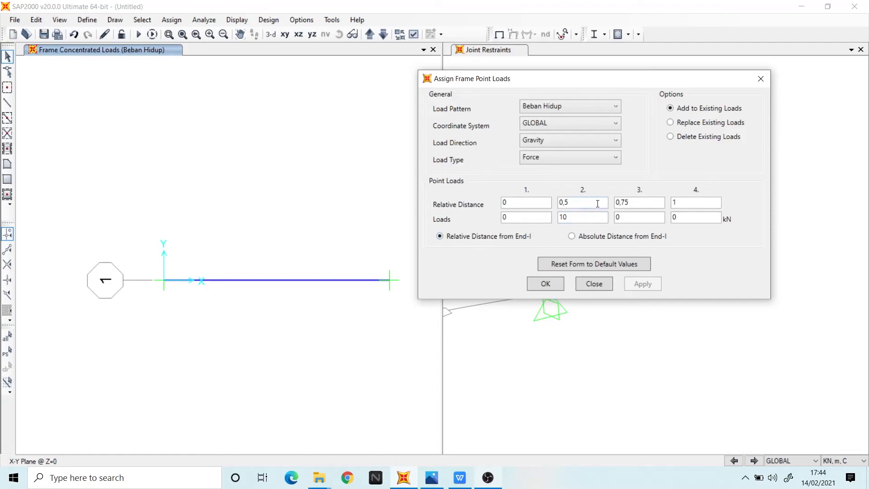
# Step: Review the second point load's distance in both absolute and relative modes, ending on Relative Distance from End-I
pyautogui.moveTo(569, 201); pyautogui.dragTo(559, 204)
pyautogui.click(573, 236)
pyautogui.moveTo(575, 203); pyautogui.dragTo(561, 201)
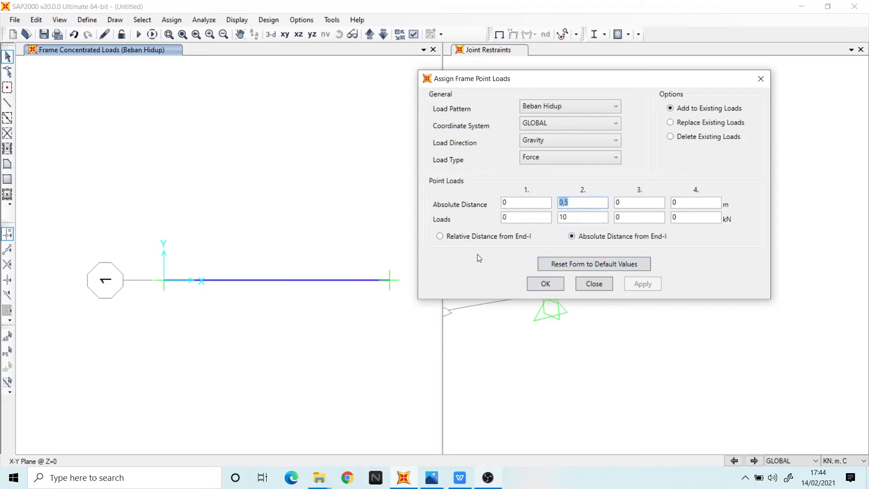
pyautogui.click(485, 238)
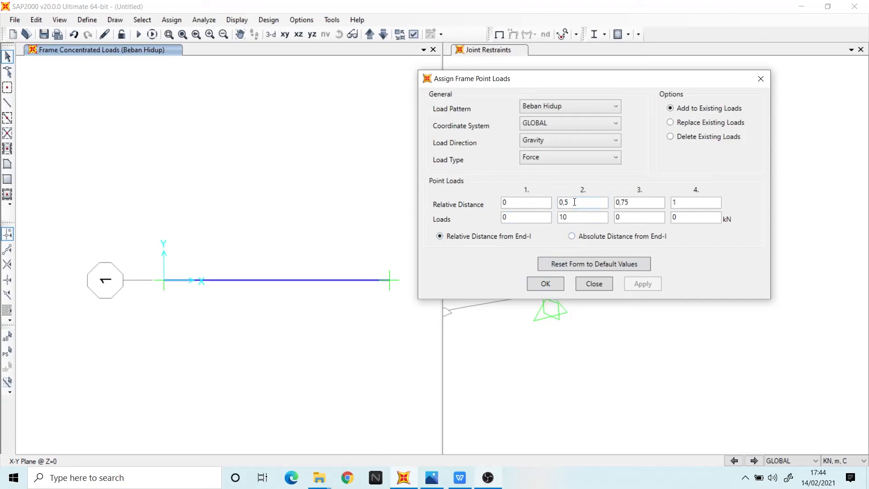
pyautogui.click(593, 236)
pyautogui.moveTo(590, 204); pyautogui.dragTo(551, 205)
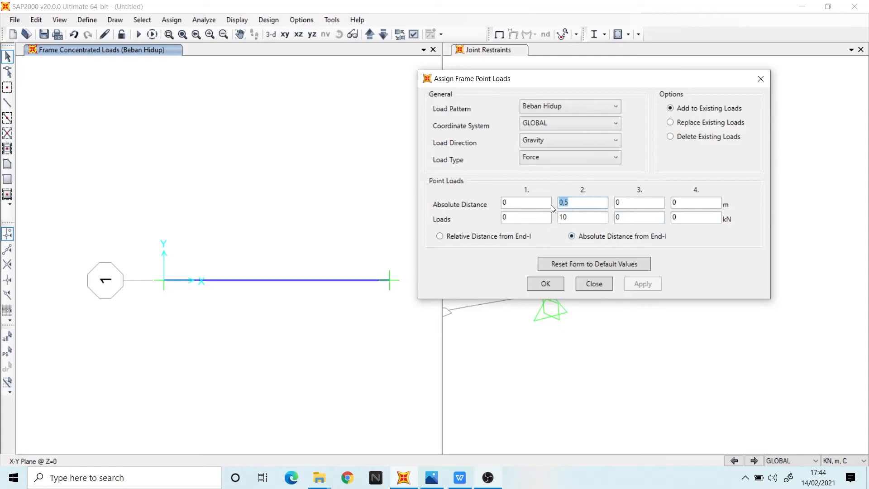
pyautogui.click(514, 238)
pyautogui.doubleClick(574, 199)
pyautogui.moveTo(577, 218); pyautogui.dragTo(561, 217)
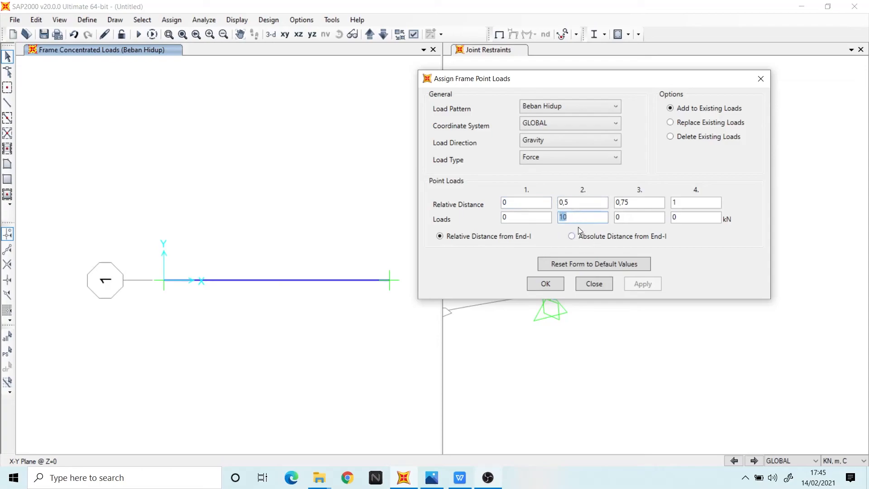
# Step: Try the Z load direction with a negative second load, and return to the Gravity direction with 10 kN
pyautogui.click(571, 145)
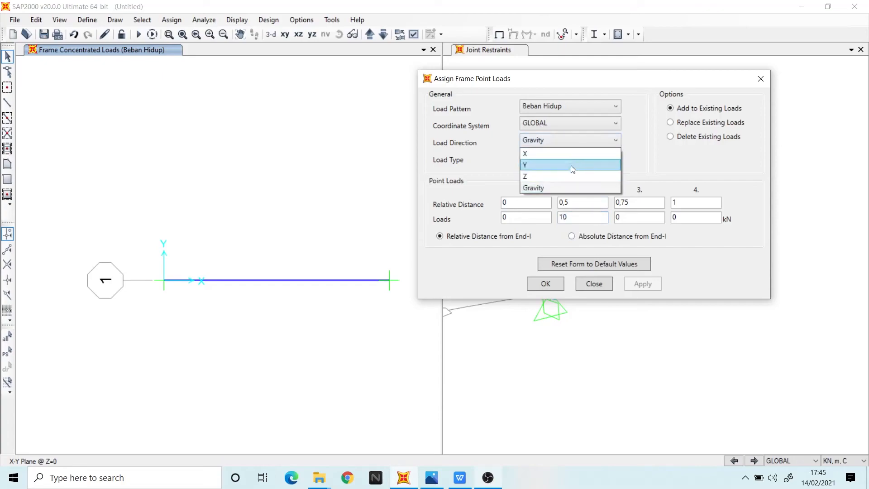
pyautogui.click(573, 185)
pyautogui.click(573, 146)
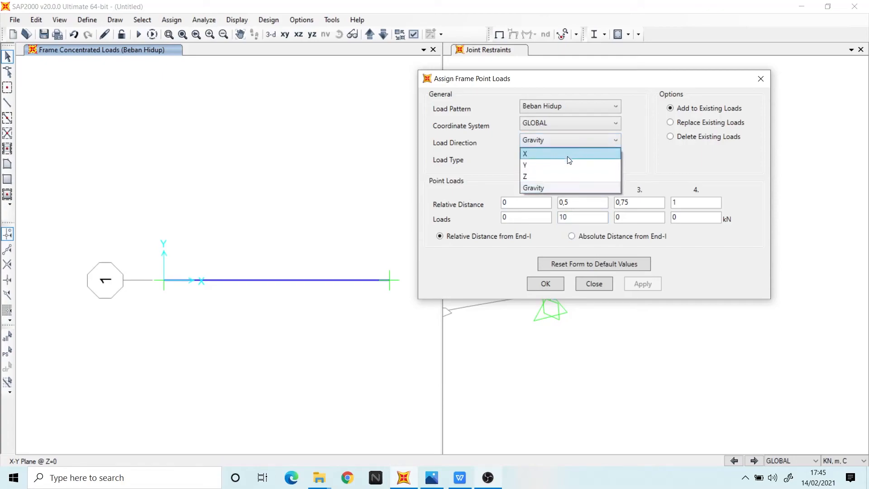
pyautogui.click(569, 172)
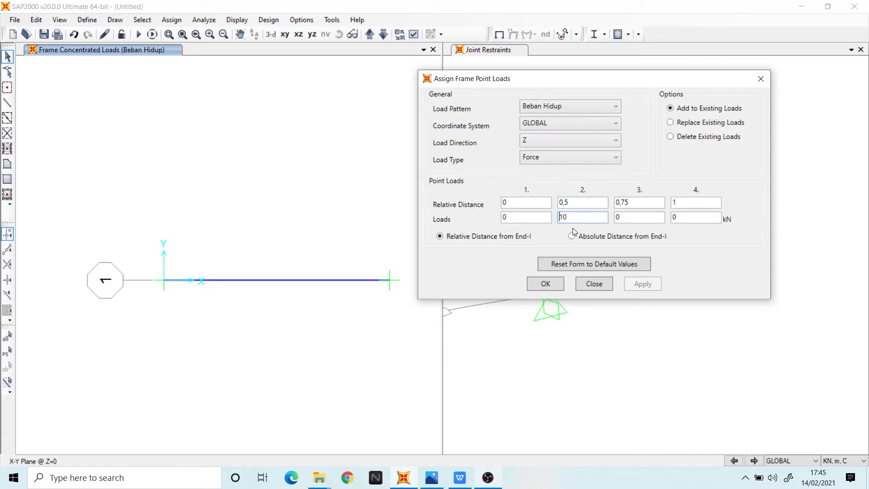
pyautogui.write('-')
pyautogui.moveTo(577, 217); pyautogui.dragTo(549, 217)
pyautogui.press('BackSpace')
pyautogui.write('10')
pyautogui.click(547, 140)
pyautogui.click(551, 188)
# Step: Apply the 10 kN Beban Hidup gravity point load at relative distance 0,5 to the beam and finish the assignment
pyautogui.click(638, 217)
pyautogui.click(694, 215)
pyautogui.click(318, 280)
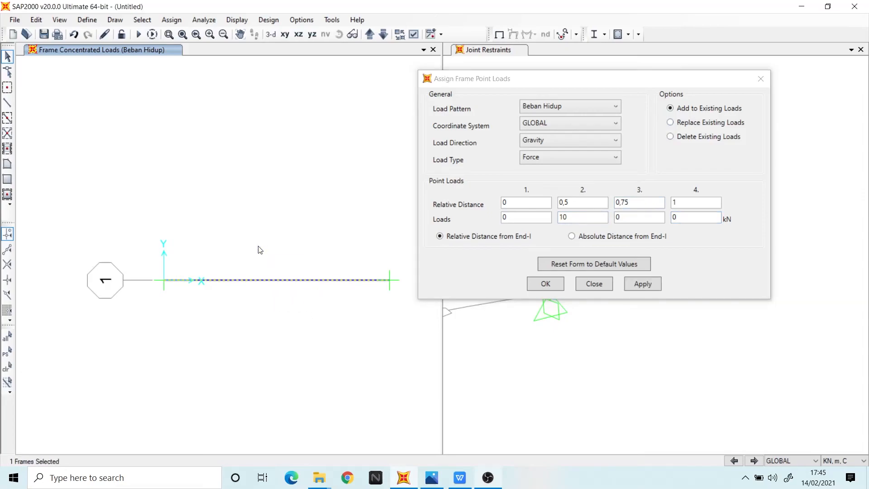
pyautogui.click(636, 284)
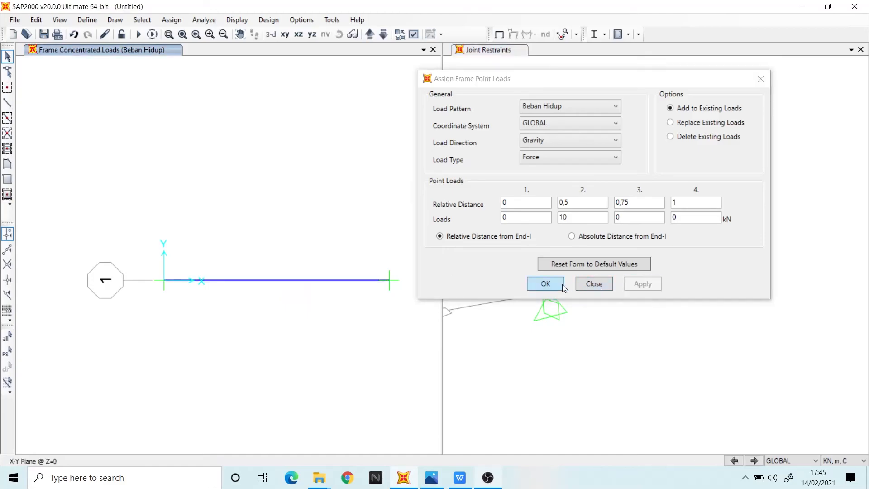
pyautogui.click(546, 284)
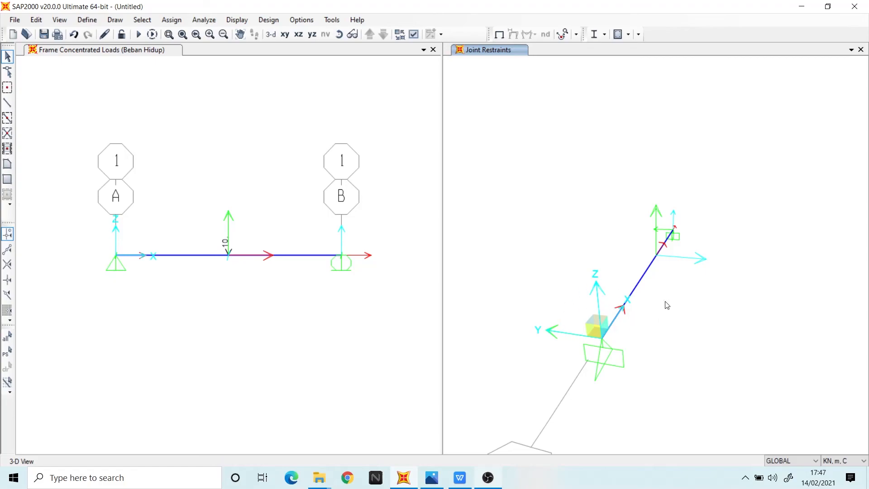
# Step: Examine the beam's local axes and end supports in the 3-D view, including the roller end up close
pyautogui.keyDown('shift'); pyautogui.moveTo(693, 292); pyautogui.dragTo(668, 259, button='middle'); pyautogui.keyUp('shift')
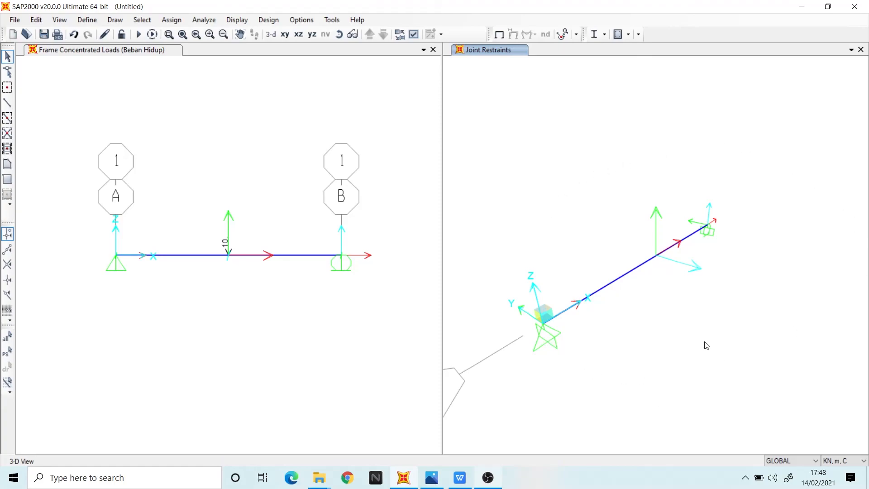
pyautogui.scroll(4, 795, 194)
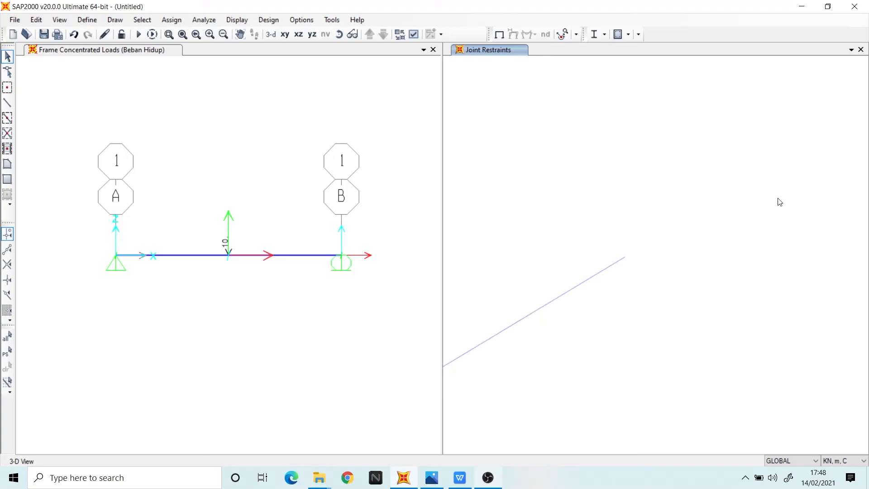
pyautogui.scroll(-4, 779, 201)
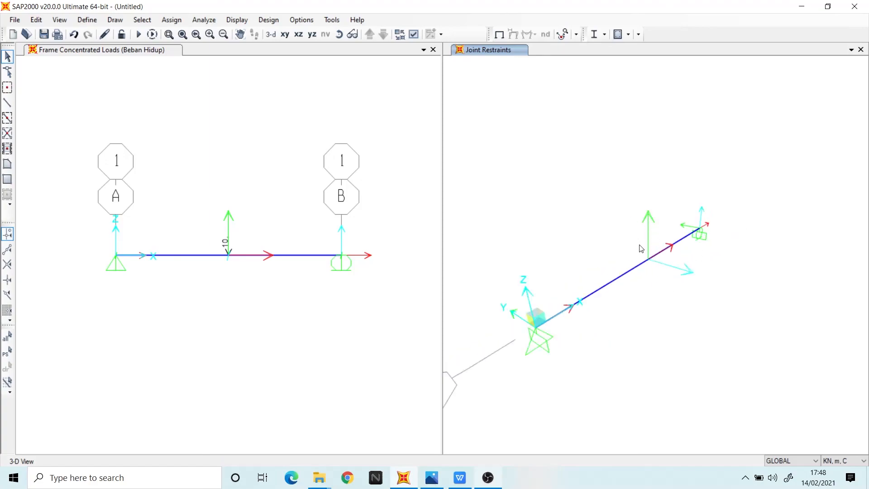
pyautogui.click(641, 267)
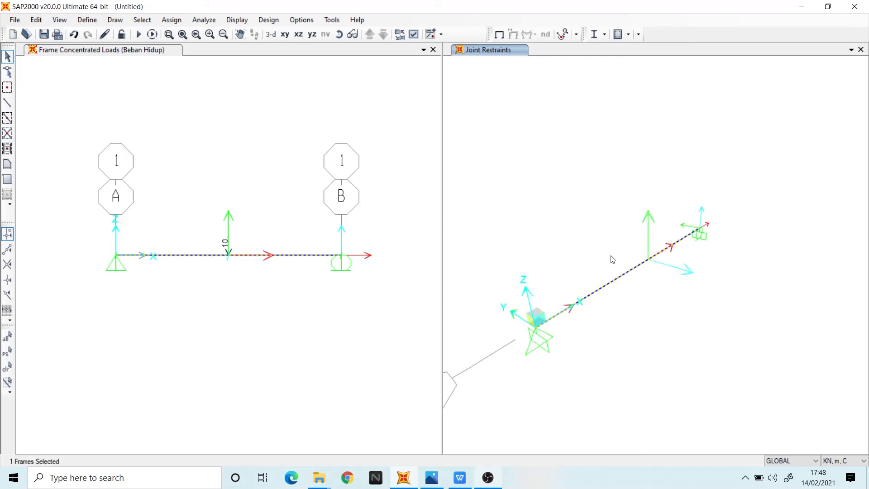
pyautogui.click(632, 270)
pyautogui.click(632, 270)
pyautogui.moveTo(705, 228); pyautogui.dragTo(687, 235, button='middle')
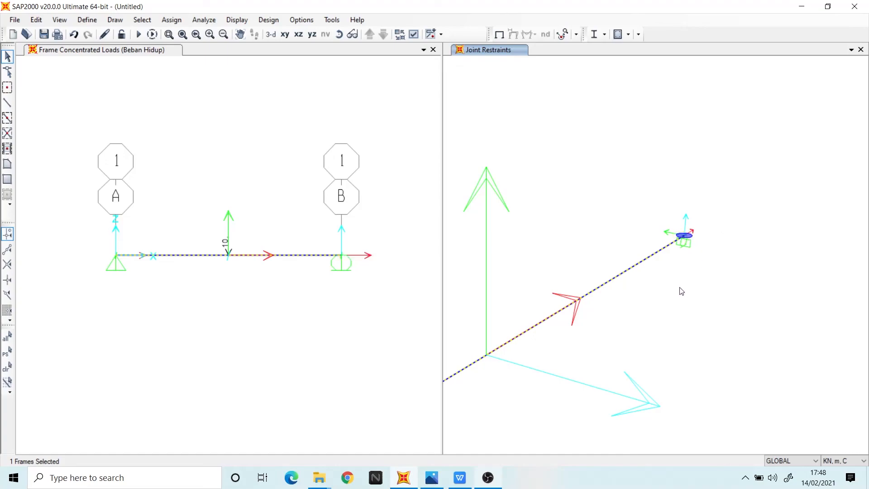
pyautogui.scroll(-2, 674, 293)
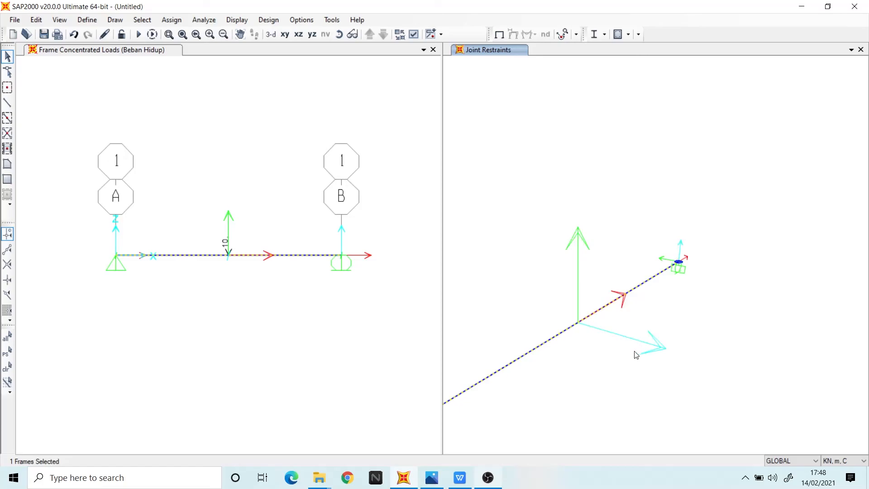
pyautogui.click(489, 477)
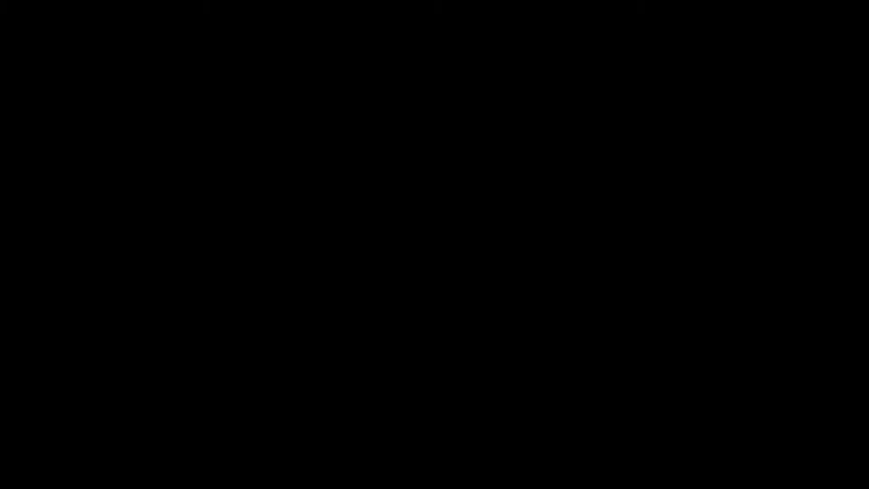